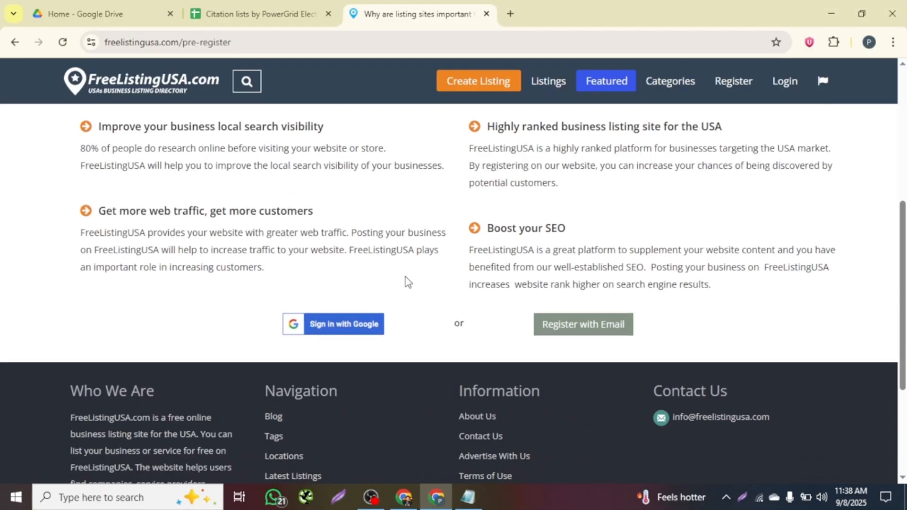
Choose 'Register with Email' on the FreeListingUSA pre-register page.
scroll(407, 282, "up", 8)
scroll(543, 255, "down", 8)
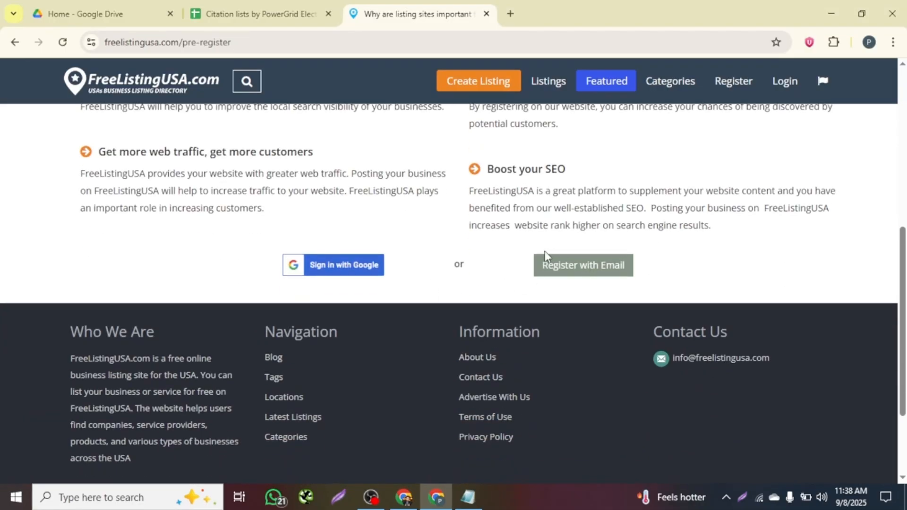
left_click(581, 273)
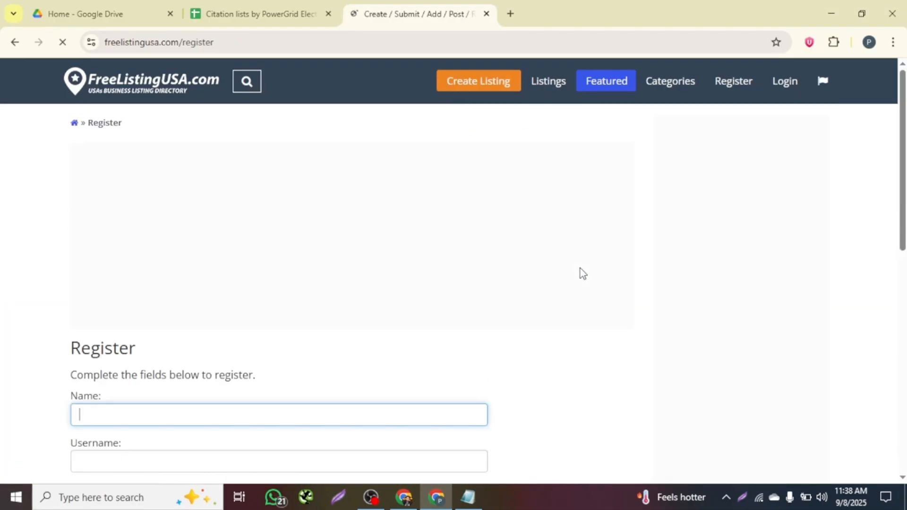
Fill the Name with PowerGrid Electric Pros and paste the username from cell E49.
scroll(69, 214, "down", 7)
scroll(153, 222, "up", 3)
left_click(109, 217)
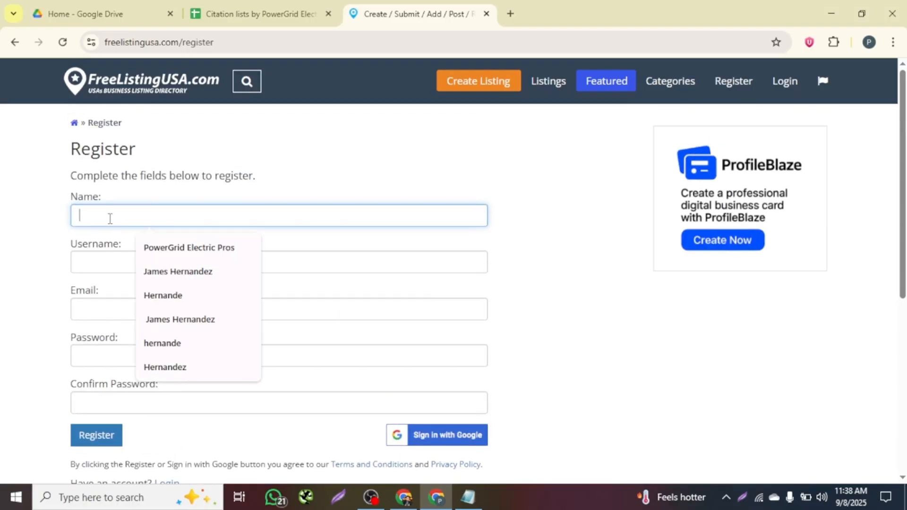
left_click(199, 251)
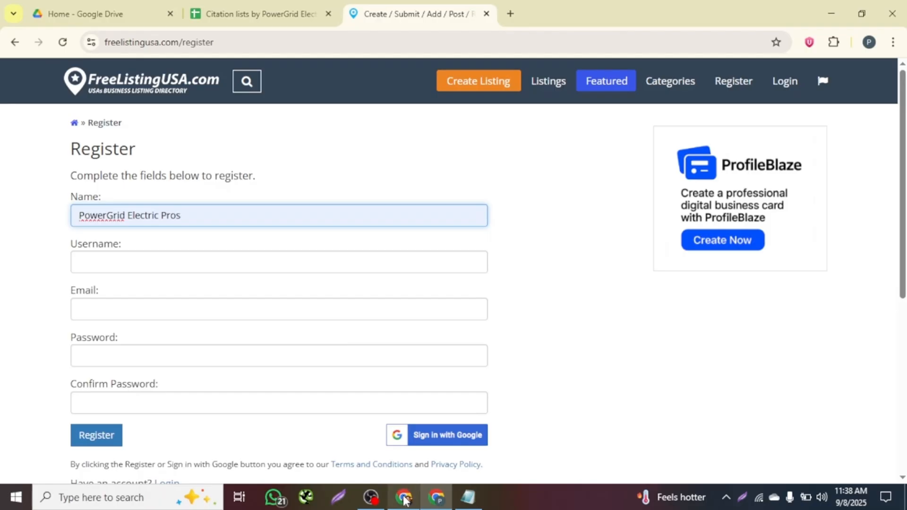
left_click(468, 497)
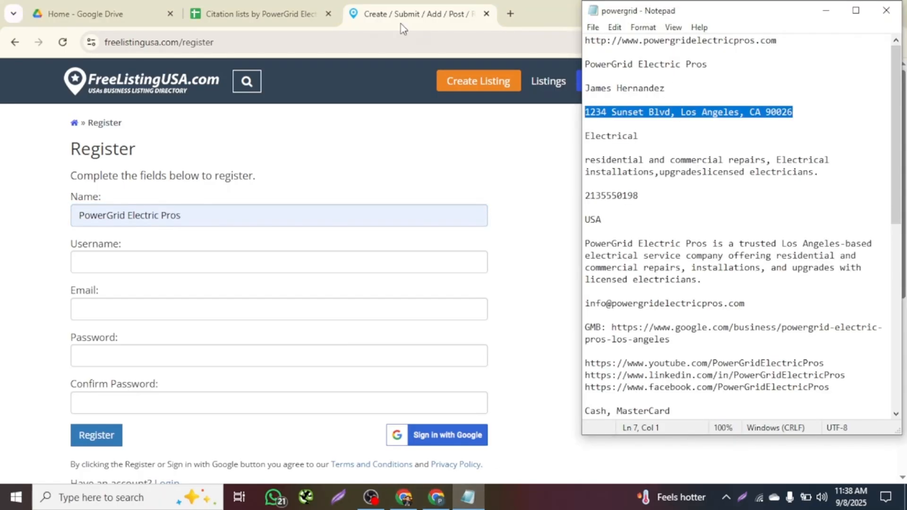
left_click(262, 14)
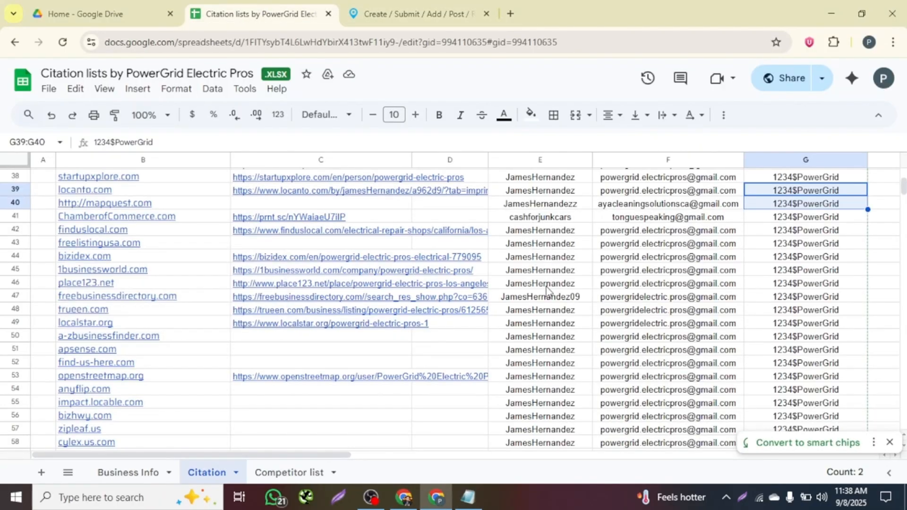
left_click(550, 325)
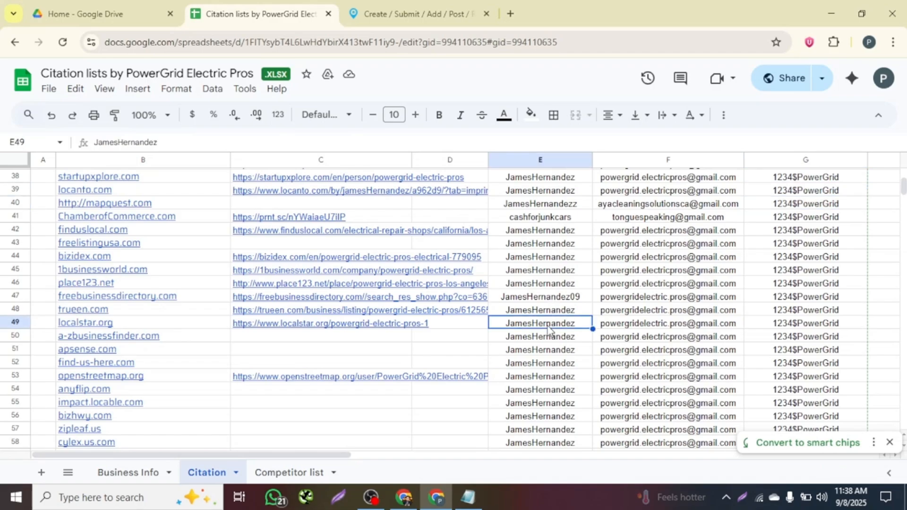
left_click(438, 3)
left_click(86, 263)
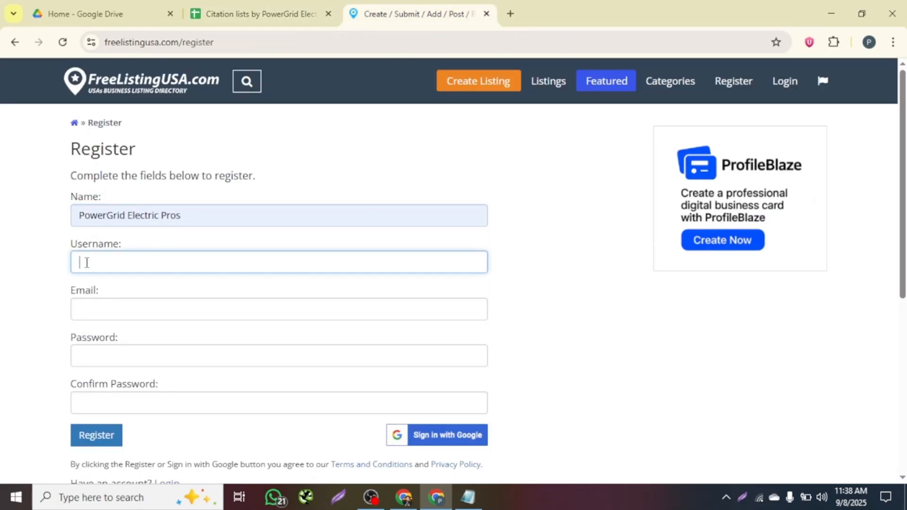
Copy the business email from cell F50 into the Email field.
left_click(133, 306)
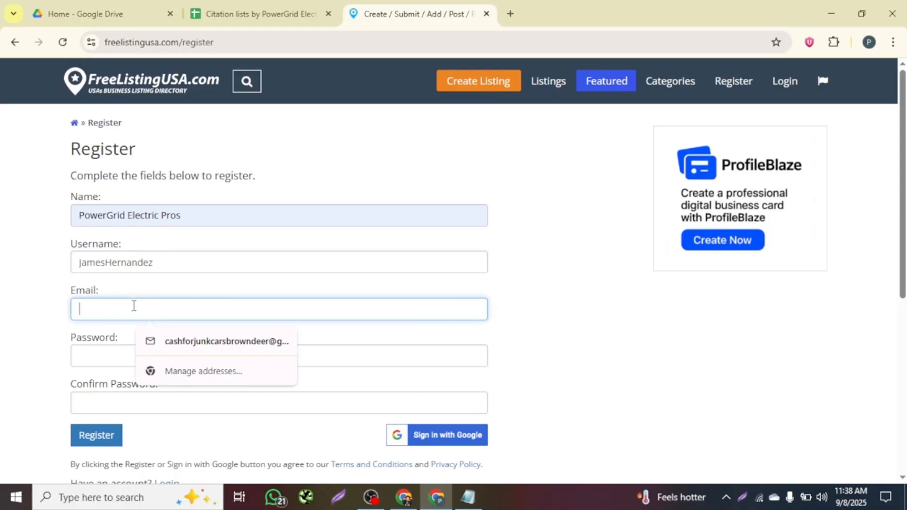
left_click(217, 12)
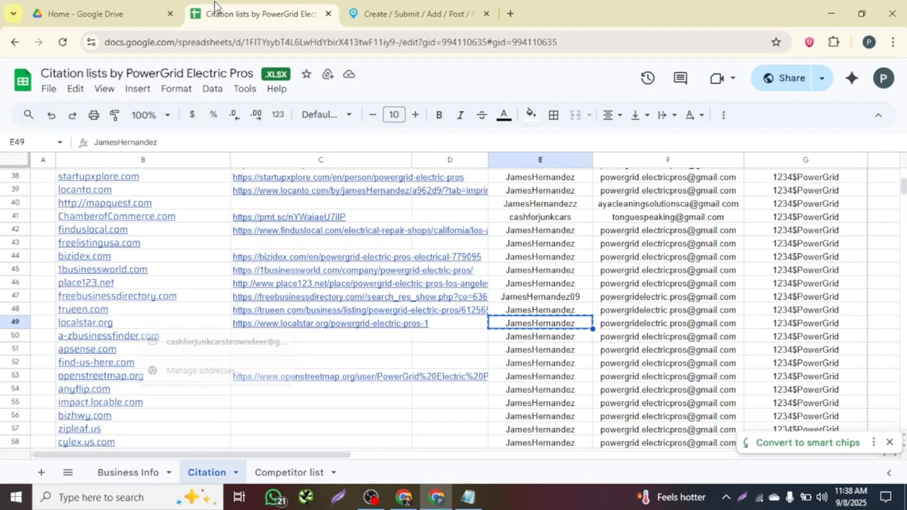
left_click(653, 337)
key("ctrl+c")
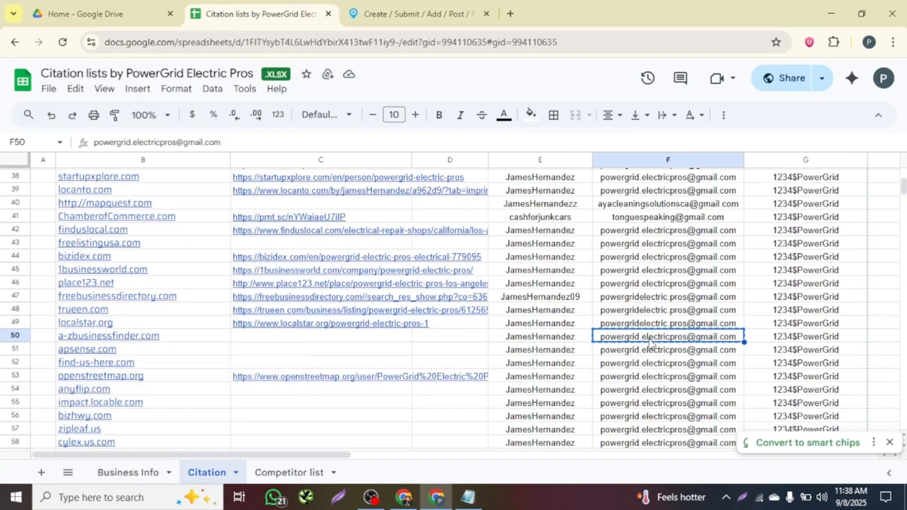
left_click(414, 11)
left_click(98, 309)
key("ctrl+v")
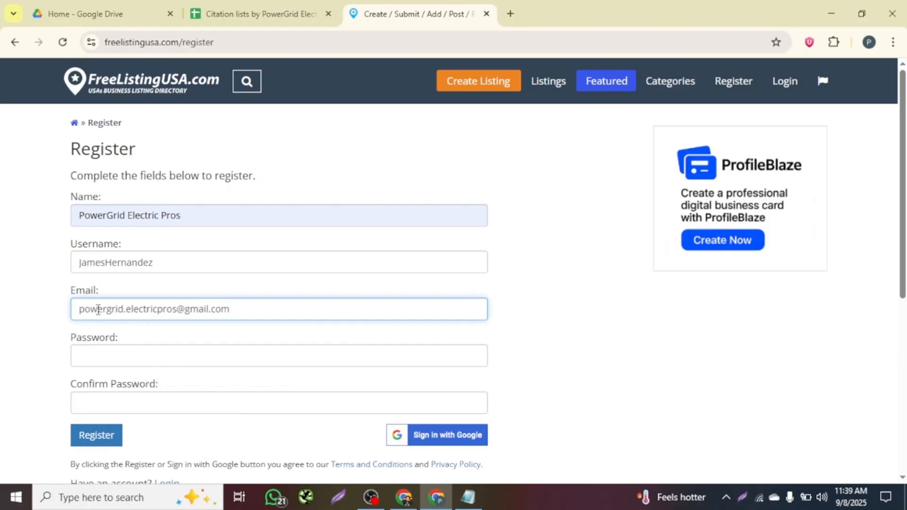
Copy the account password from cell G50 into both Password fields.
scroll(482, 152, "down", 2)
left_click(231, 11)
left_click(806, 339)
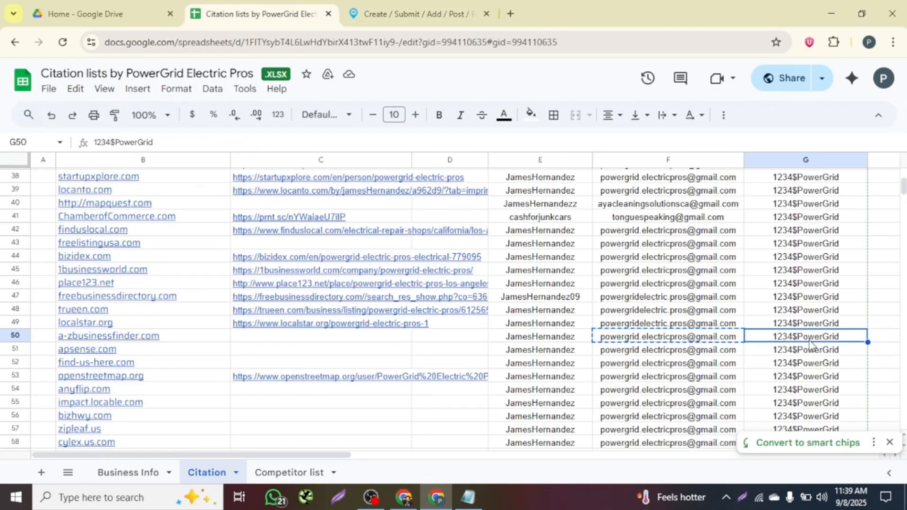
key("ctrl+c")
left_click(404, 11)
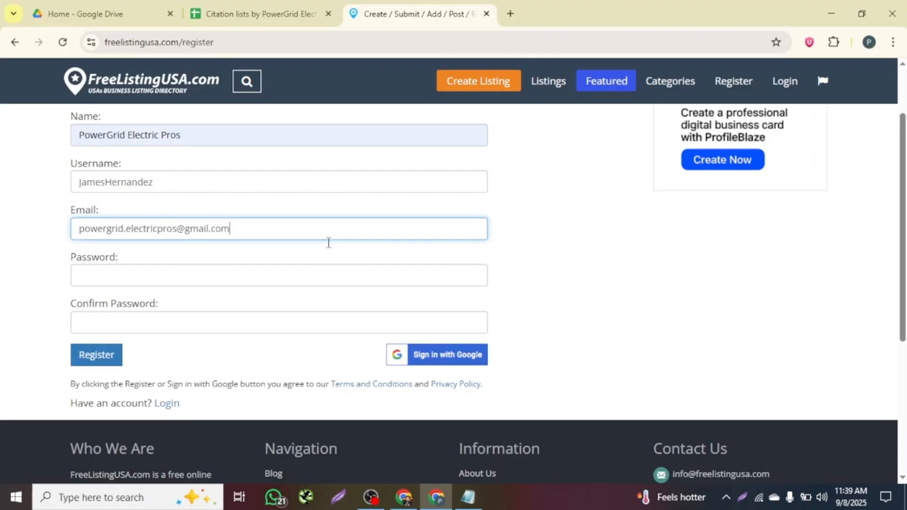
left_click(124, 274)
key("ctrl+v")
left_click(96, 321)
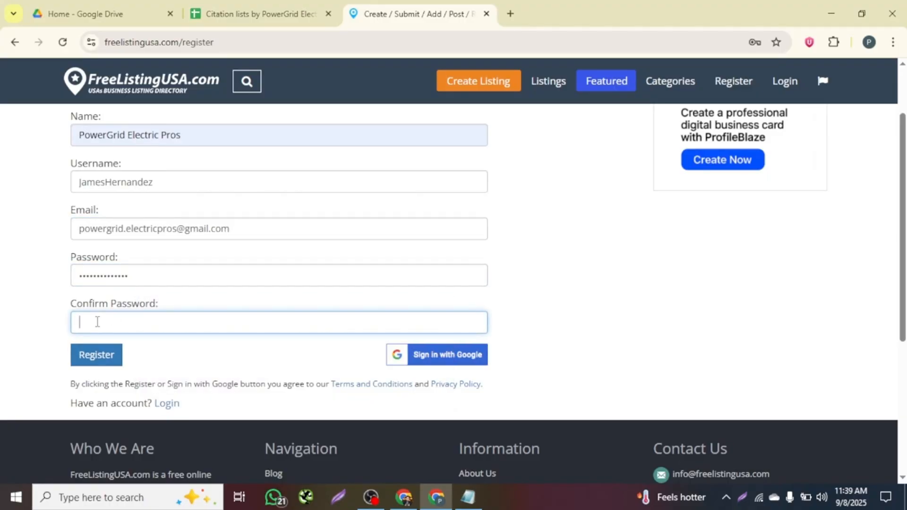
key("ctrl+v")
Submit the registration, decline saving the password, and open a new browser tab.
scroll(97, 321, "down", 3)
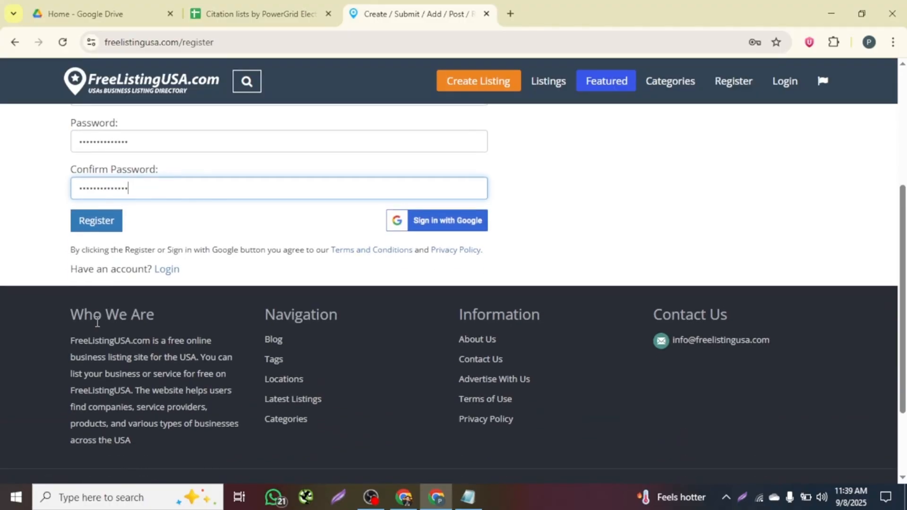
left_click(100, 225)
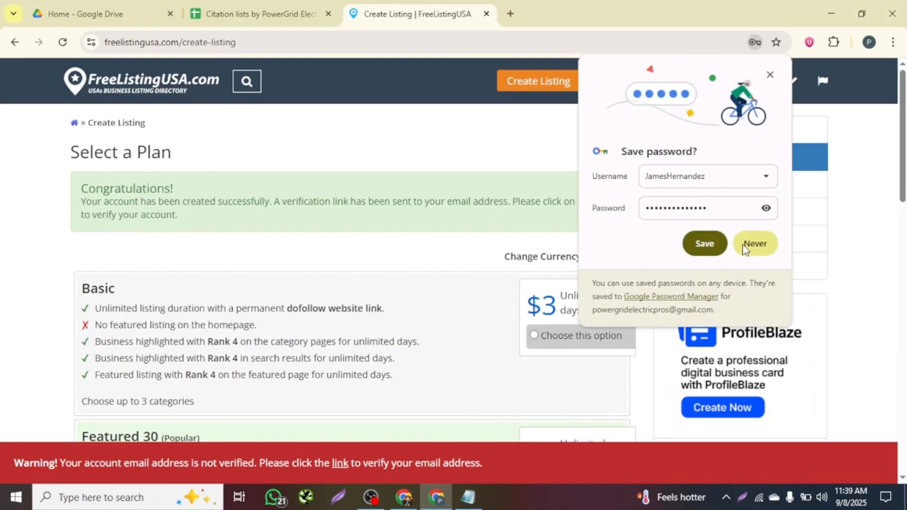
left_click(755, 244)
left_click_drag(272, 201, 587, 215)
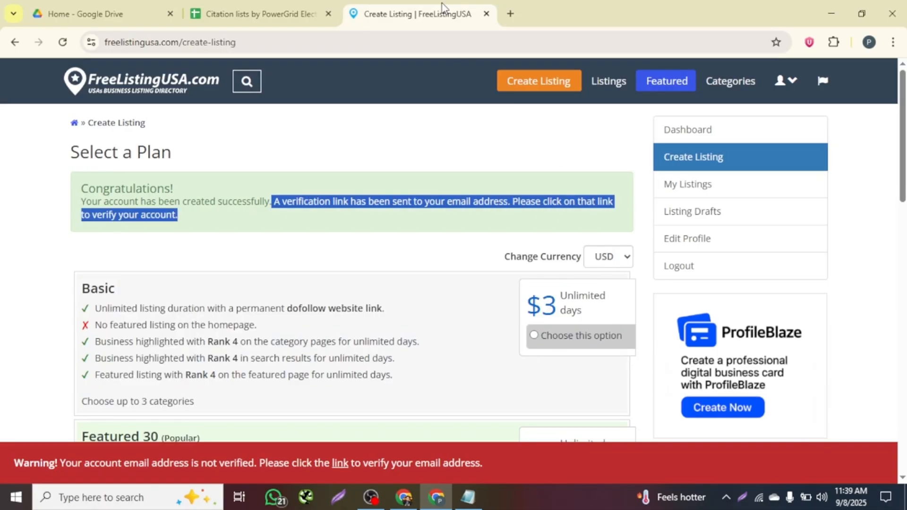
left_click(511, 13)
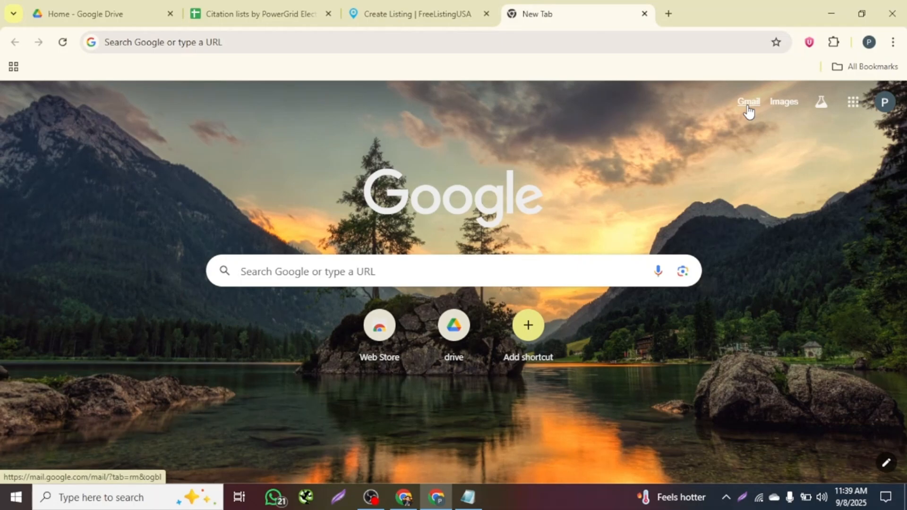
Verify the account email from the FreeListingUSA confirmation message in Gmail's Spam folder.
left_click(748, 102)
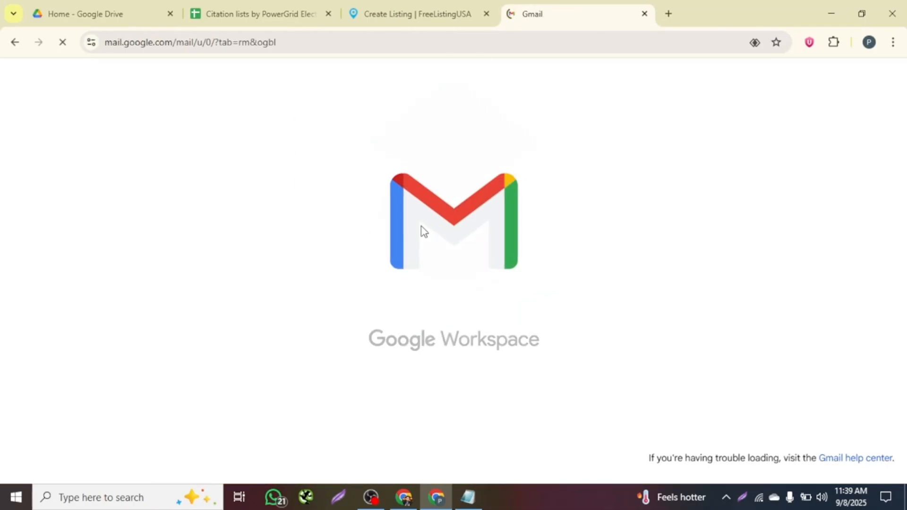
left_click(228, 118)
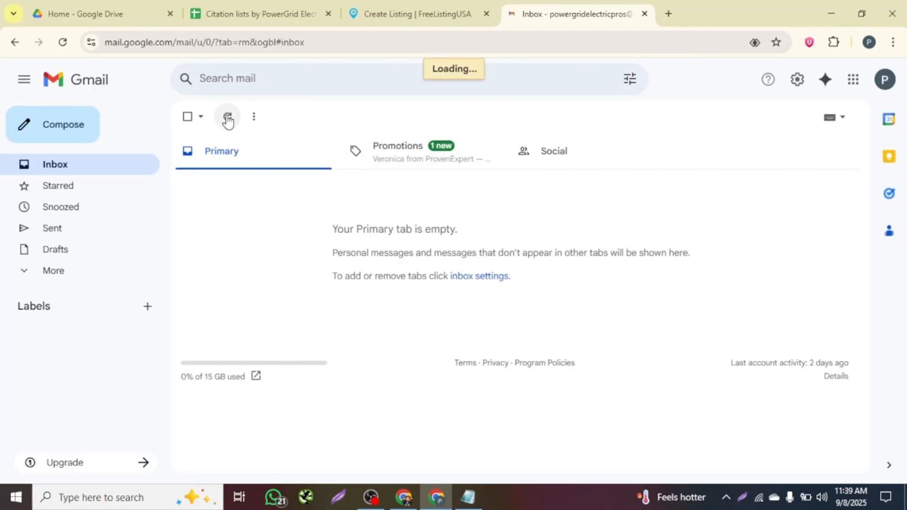
left_click(53, 278)
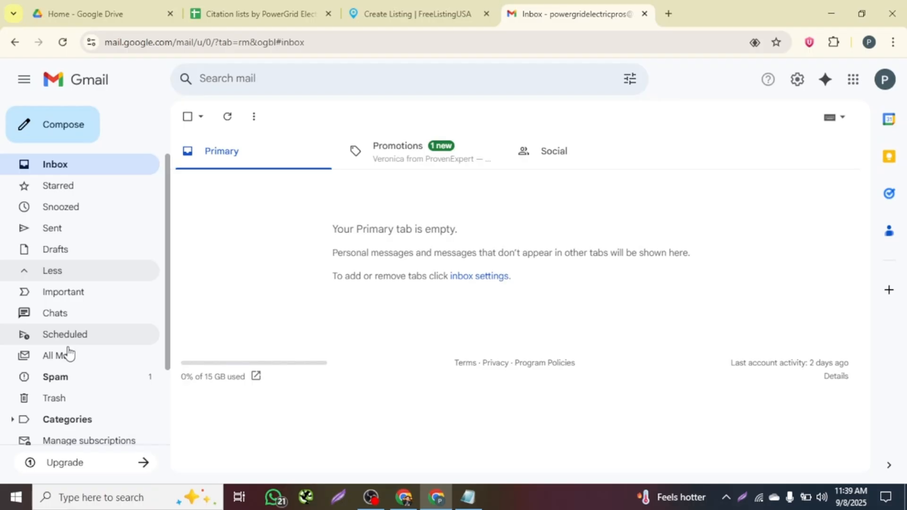
left_click(73, 381)
left_click(361, 220)
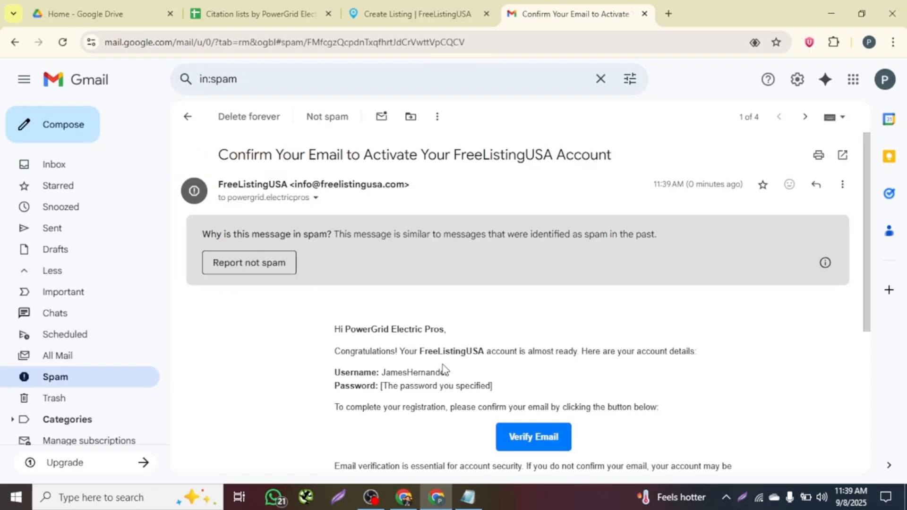
scroll(519, 283, "down", 5)
left_click(540, 237)
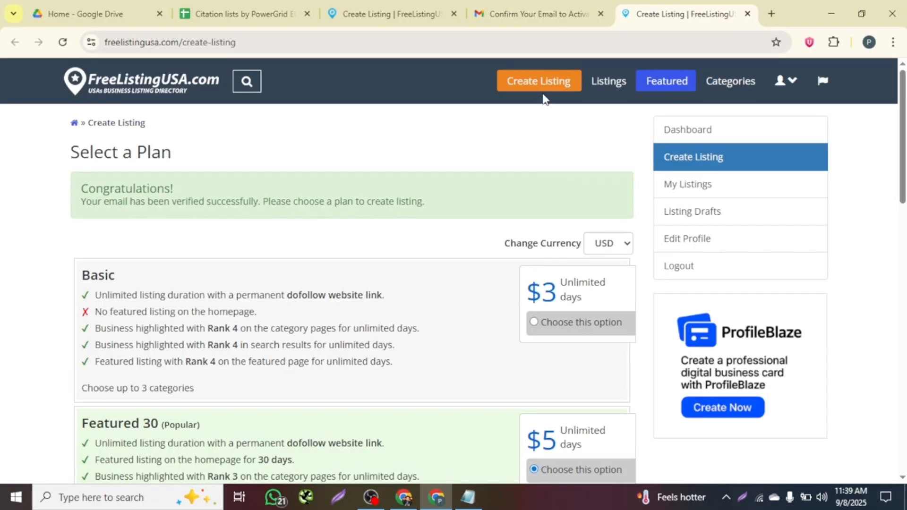
Review the listing plans, including Featured 30, on the Select a Plan page.
scroll(344, 248, "down", 2)
scroll(344, 248, "up", 3)
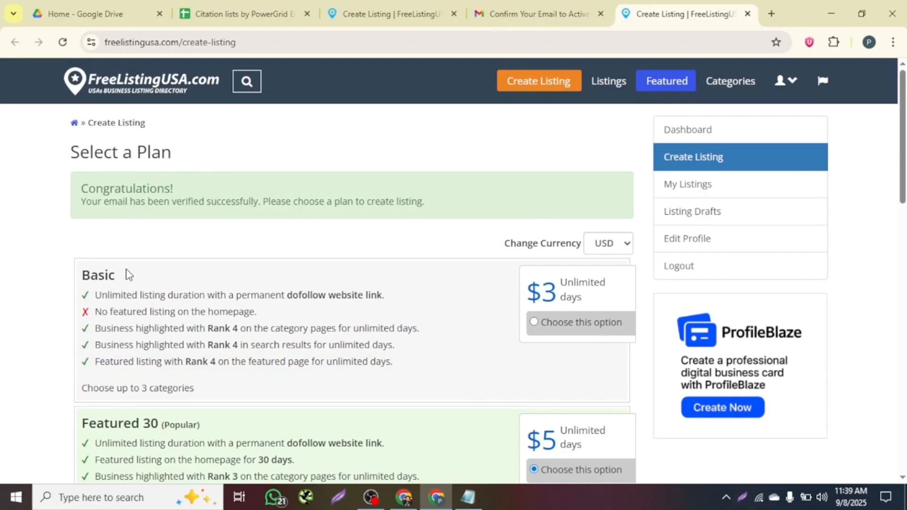
left_click_drag(128, 274, 61, 278)
scroll(368, 328, "down", 4)
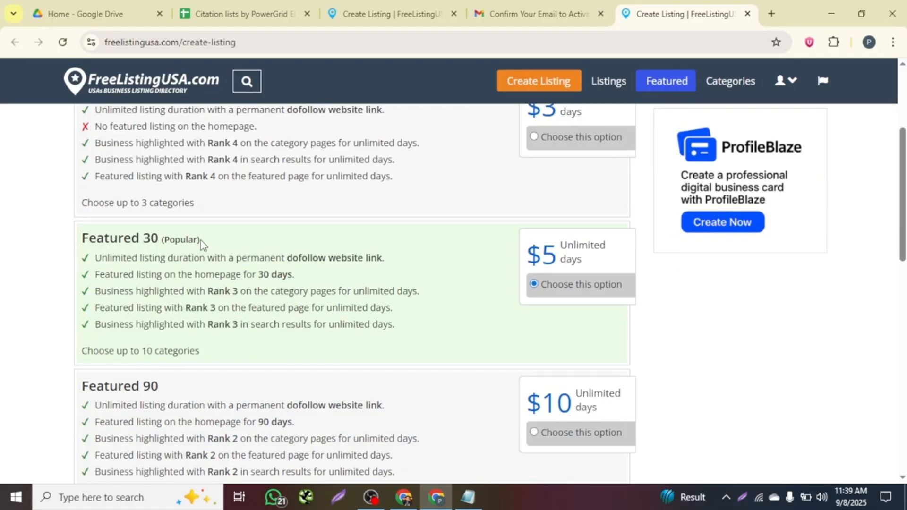
left_click_drag(200, 242, 100, 241)
scroll(500, 310, "down", 2)
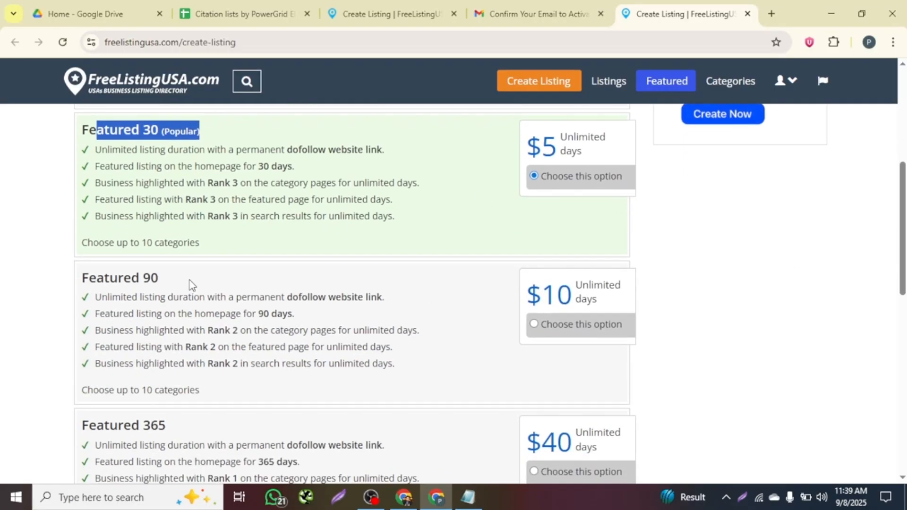
left_click_drag(190, 284, 79, 281)
left_click_drag(505, 299, 552, 294)
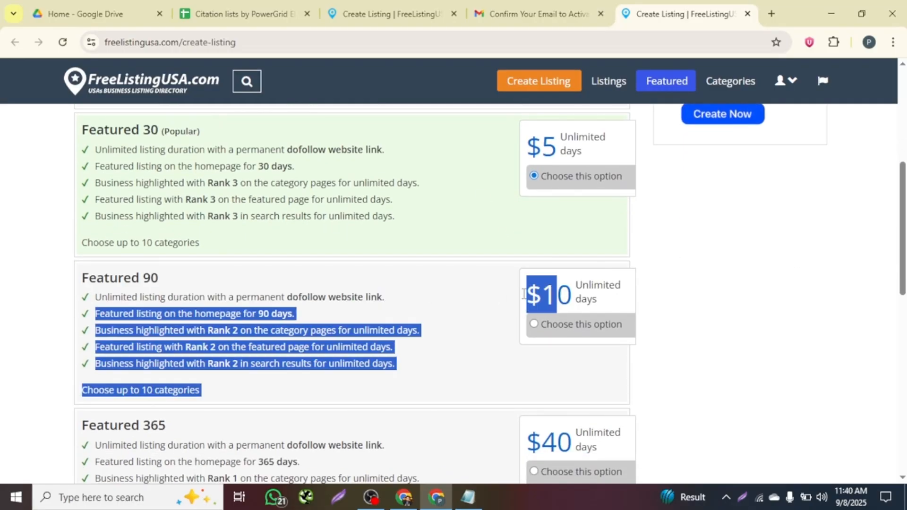
left_click(480, 296)
scroll(532, 212, "down", 5)
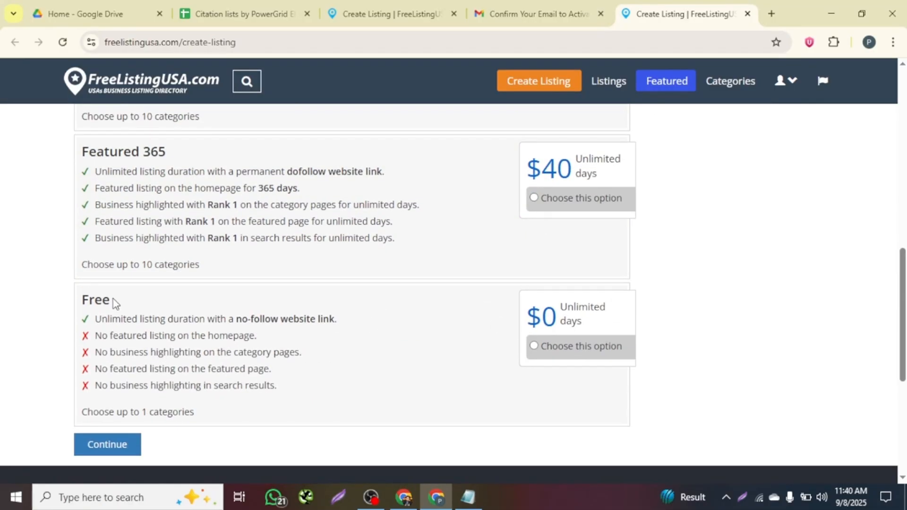
Select the Free $0 plan and continue to the Listing Information form.
left_click(539, 340)
left_click(531, 345)
scroll(101, 326, "down", 3)
left_click(111, 293)
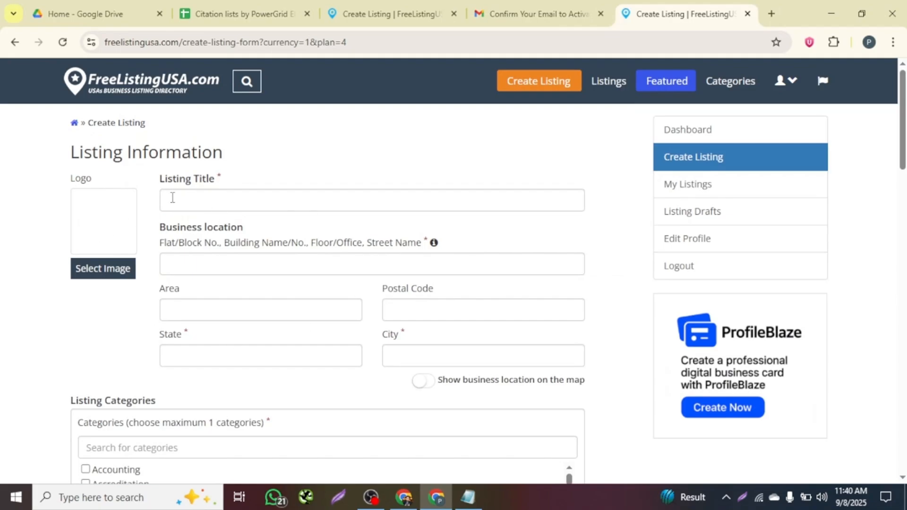
Upload 'power grid logo 3' as the listing logo.
scroll(358, 308, "down", 5)
scroll(358, 307, "up", 5)
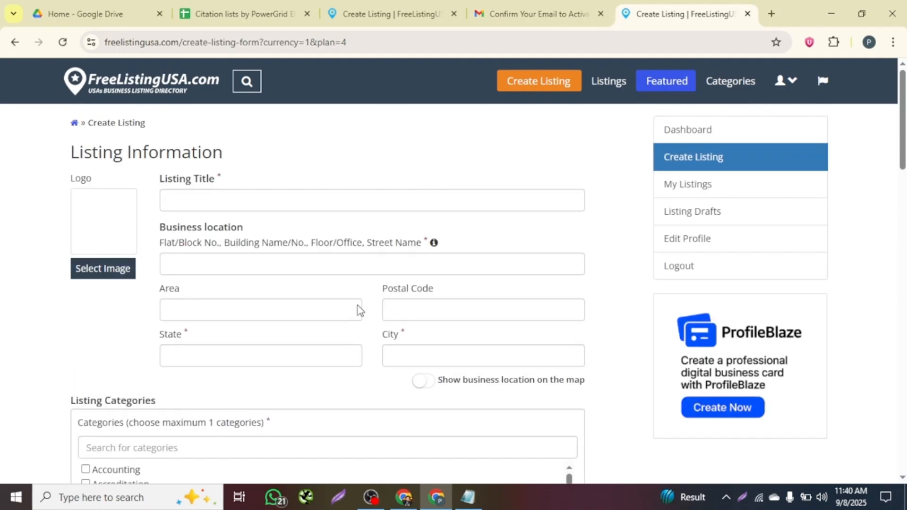
left_click(104, 268)
scroll(185, 210, "down", 10)
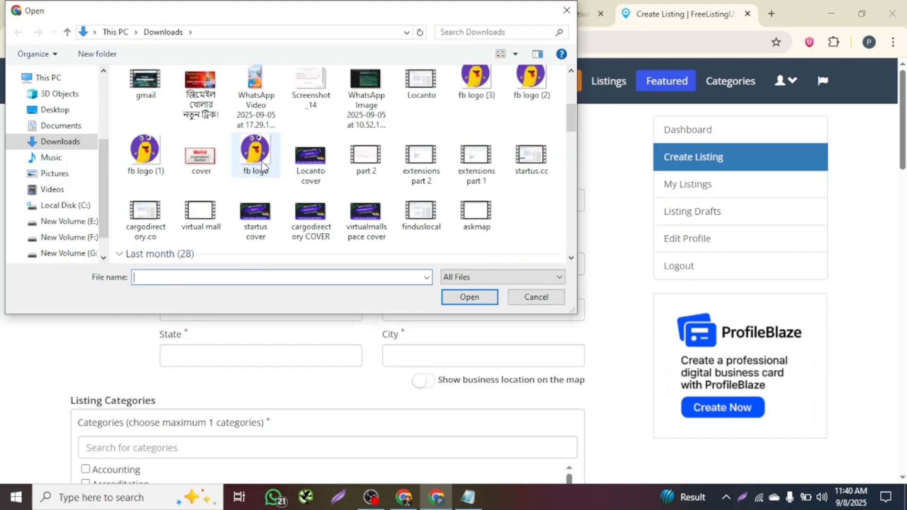
scroll(304, 194, "down", 3)
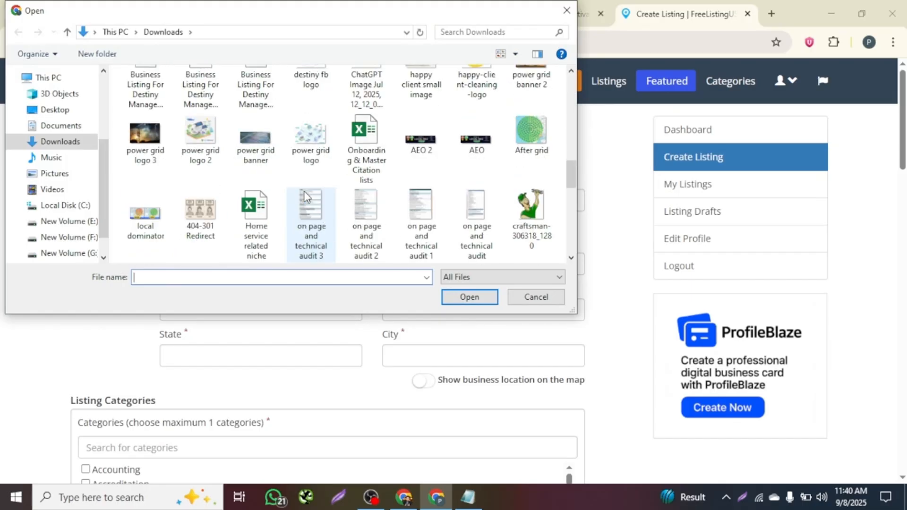
left_click(145, 137)
left_click(469, 297)
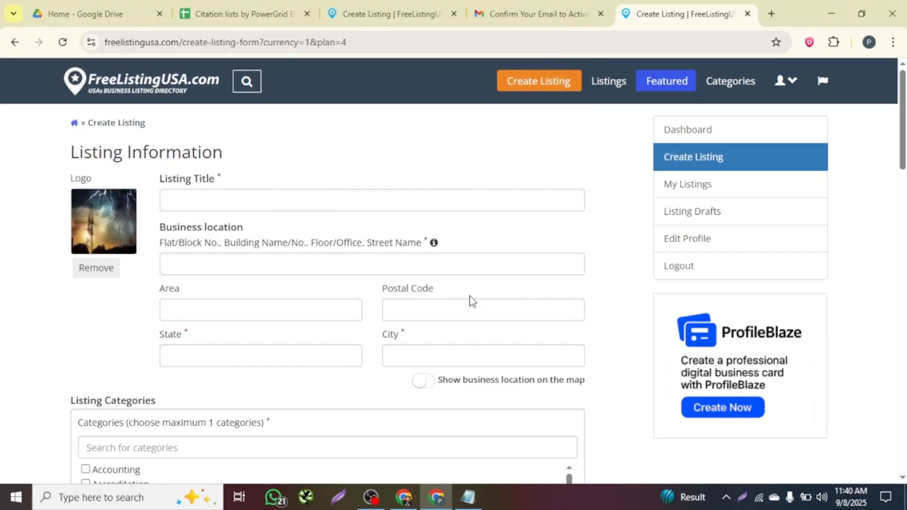
Set the Listing Title to PowerGrid Electric Pros, copied from the notes.
left_click(220, 199)
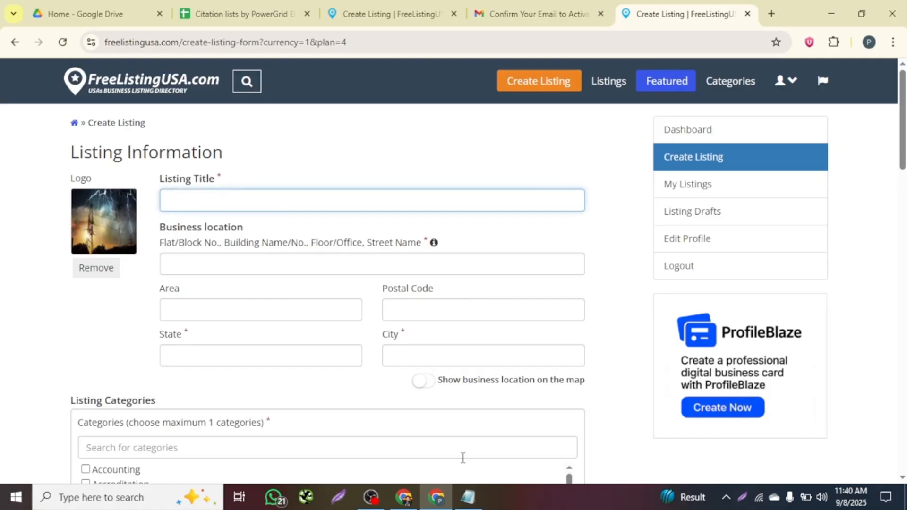
left_click(467, 497)
left_click_drag(711, 63, 585, 64)
key("ctrl+c")
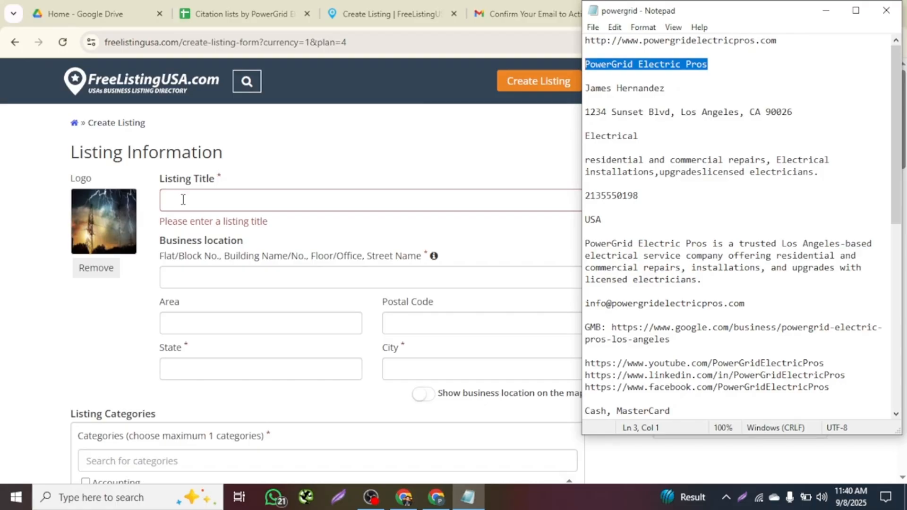
left_click(182, 198)
key("ctrl+v")
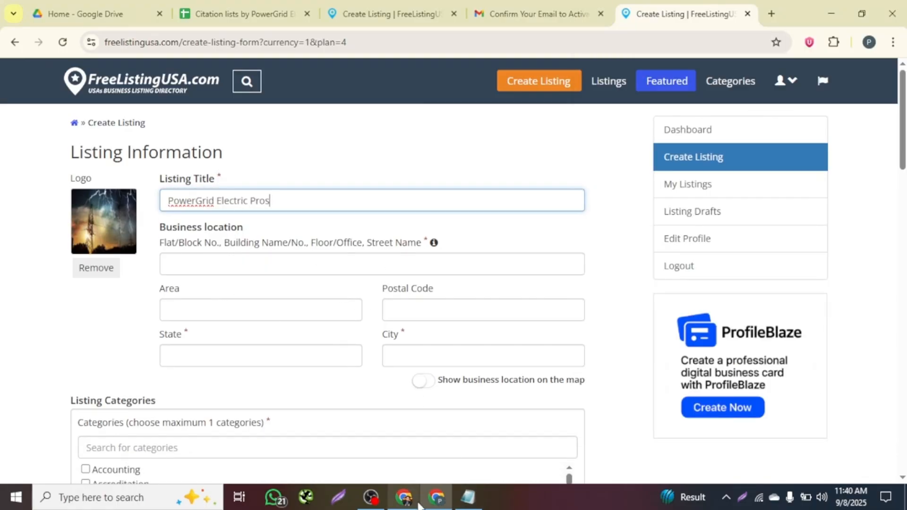
Paste the business street address, postal code and city from the notes into the form.
left_click(468, 497)
left_click_drag(672, 114, 587, 108)
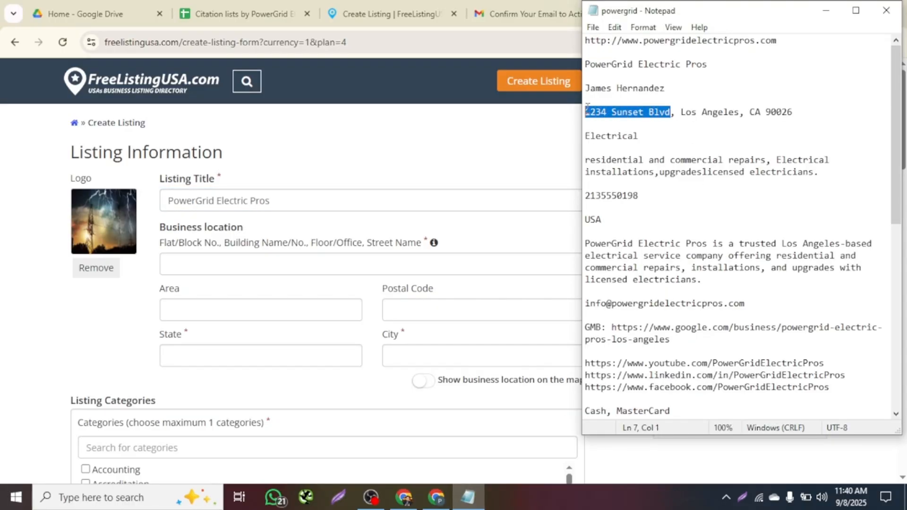
left_click(193, 261)
key("ctrl+v")
left_click(474, 502)
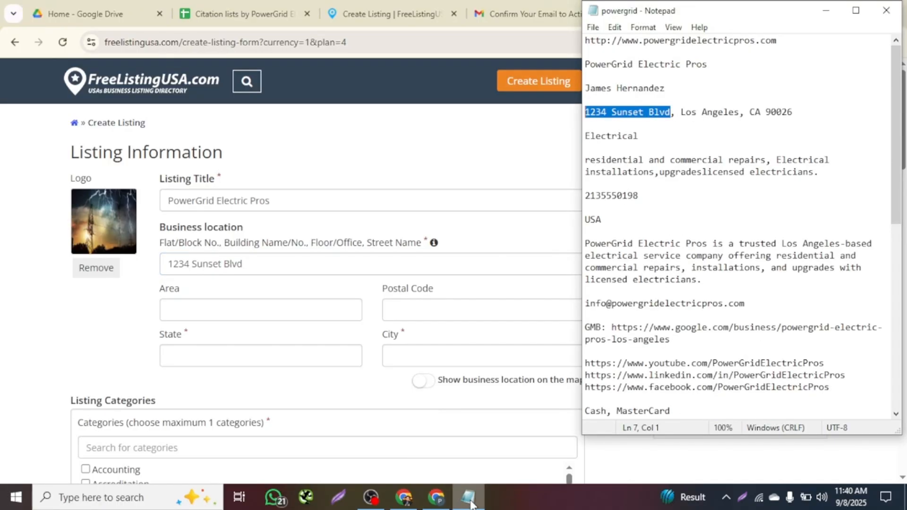
left_click_drag(806, 111, 768, 108)
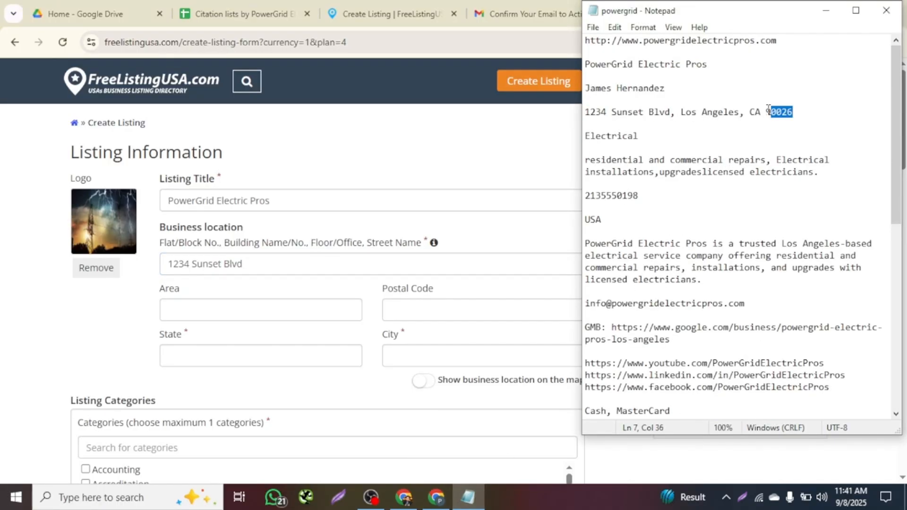
left_click(446, 312)
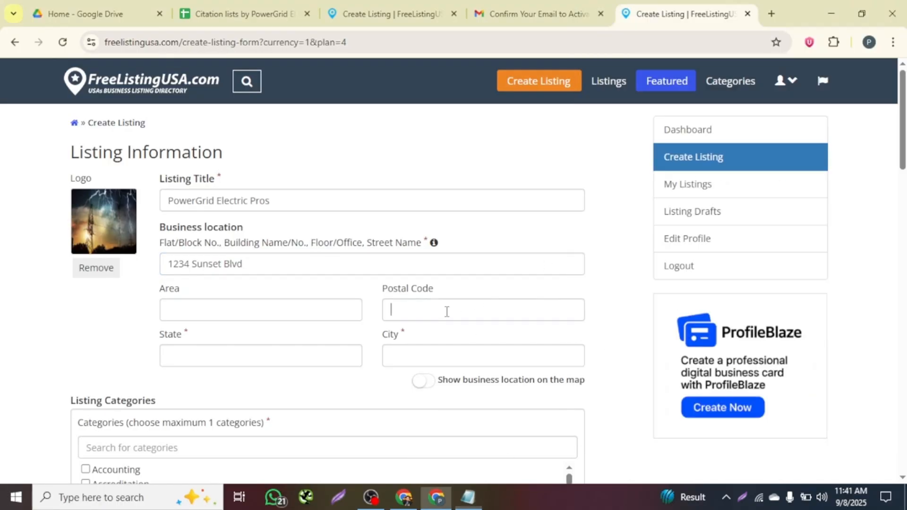
key("ctrl+v")
left_click(467, 497)
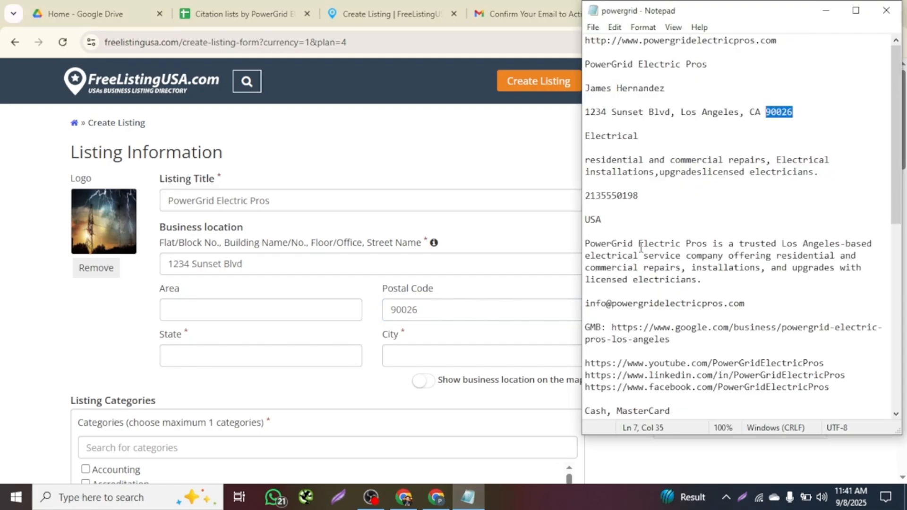
left_click_drag(740, 113, 684, 113)
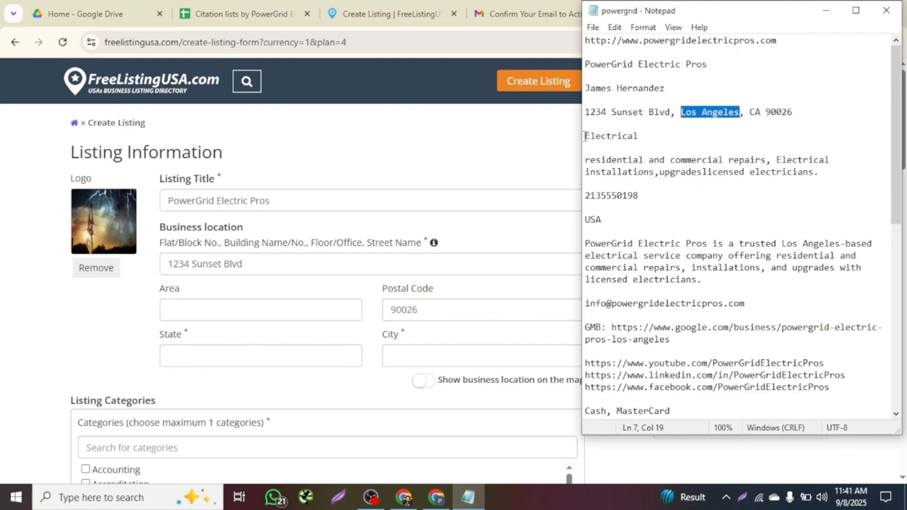
left_click(400, 355)
key("ctrl+v")
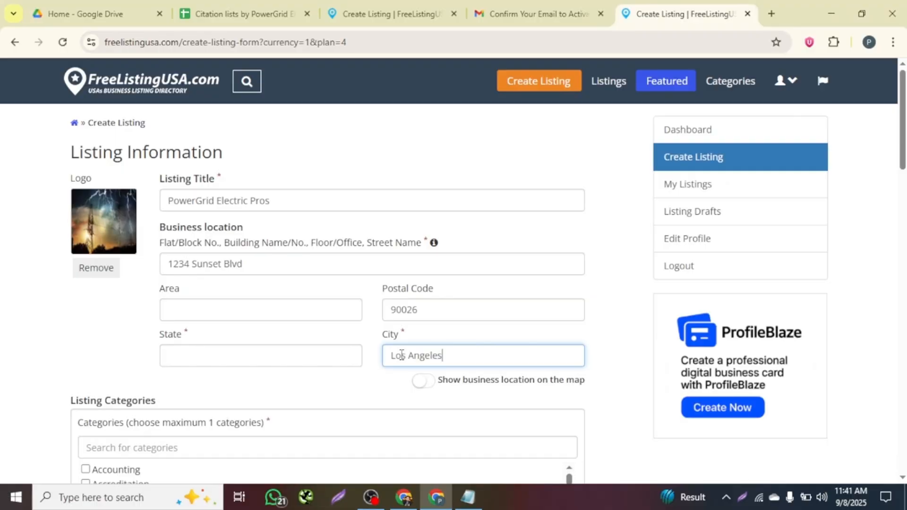
Enter CA in the State field, copied from the notes.
left_click(263, 355)
left_click(468, 497)
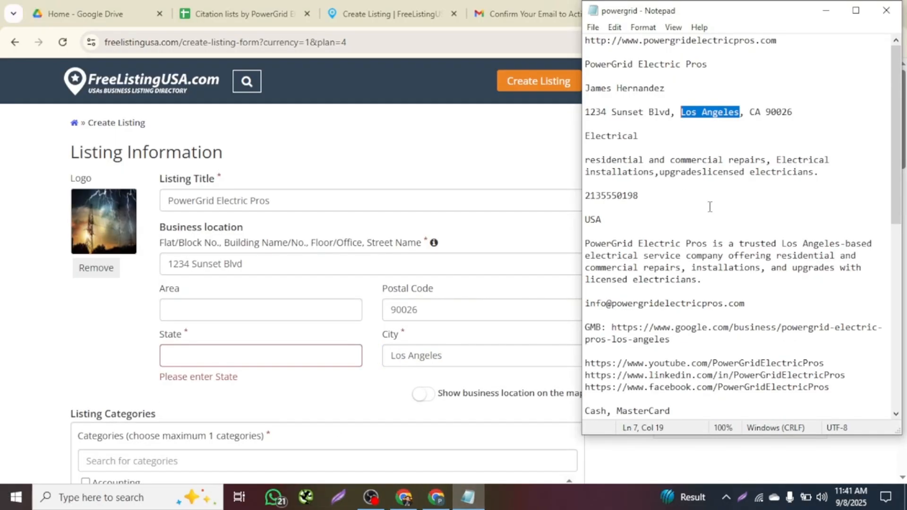
left_click_drag(762, 114, 751, 114)
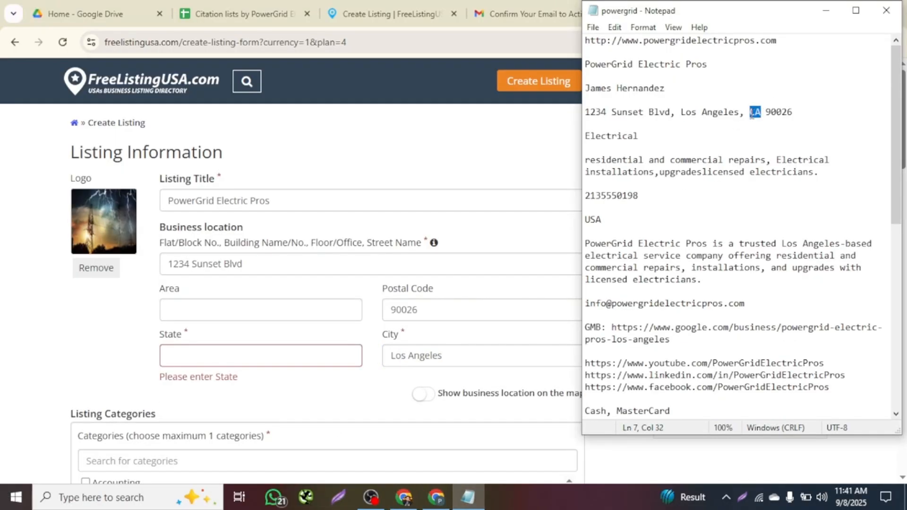
left_click(210, 350)
key("ctrl+v")
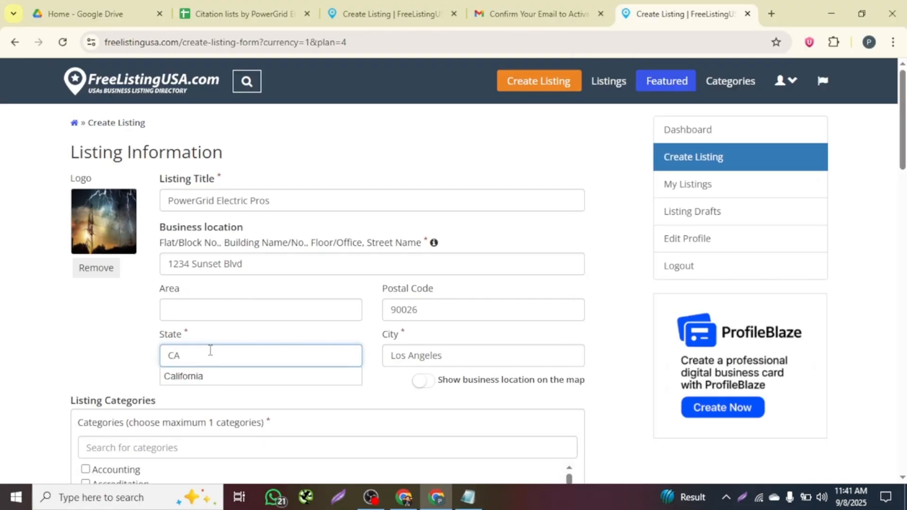
scroll(407, 340, "down", 3)
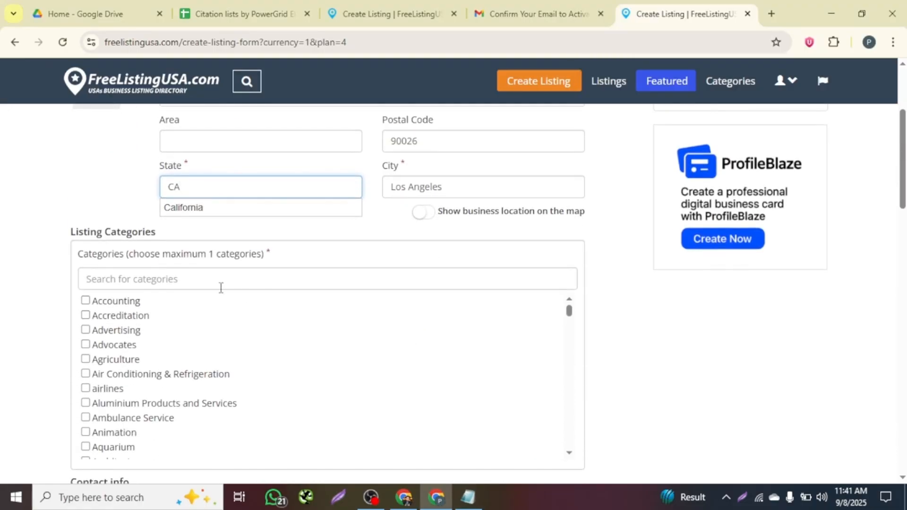
Dismiss the California suggestion and scroll the Categories checklist down to Electrician.
left_click_drag(277, 259, 77, 255)
left_click(271, 246)
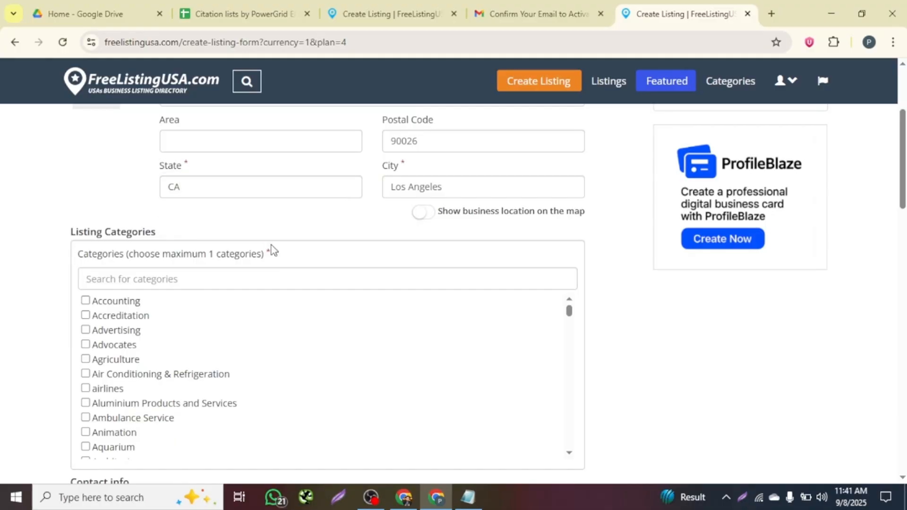
scroll(134, 403, "down", 1)
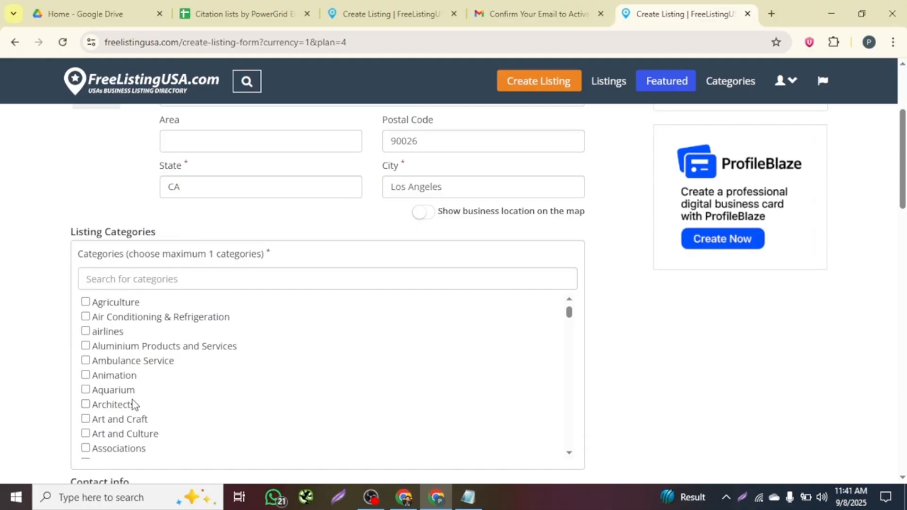
scroll(146, 368, "down", 3)
scroll(147, 368, "down", 20)
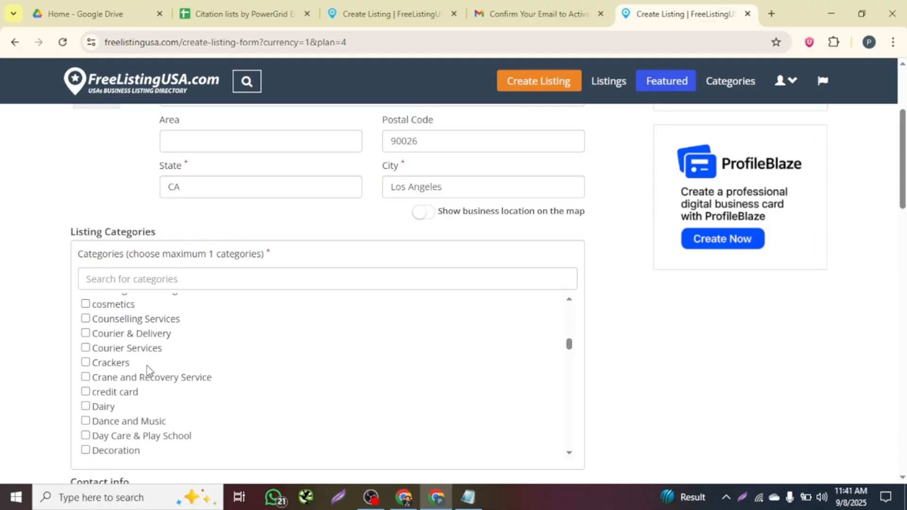
scroll(148, 370, "down", 1)
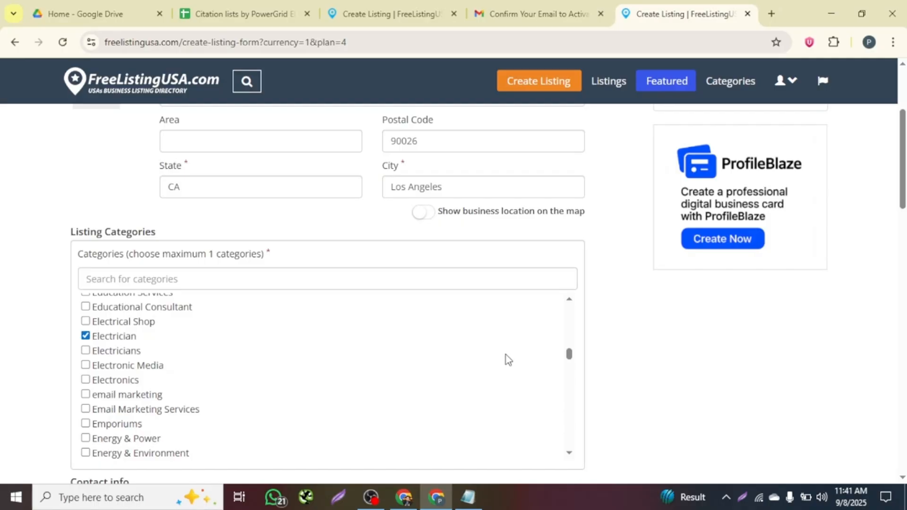
scroll(51, 312, "down", 5)
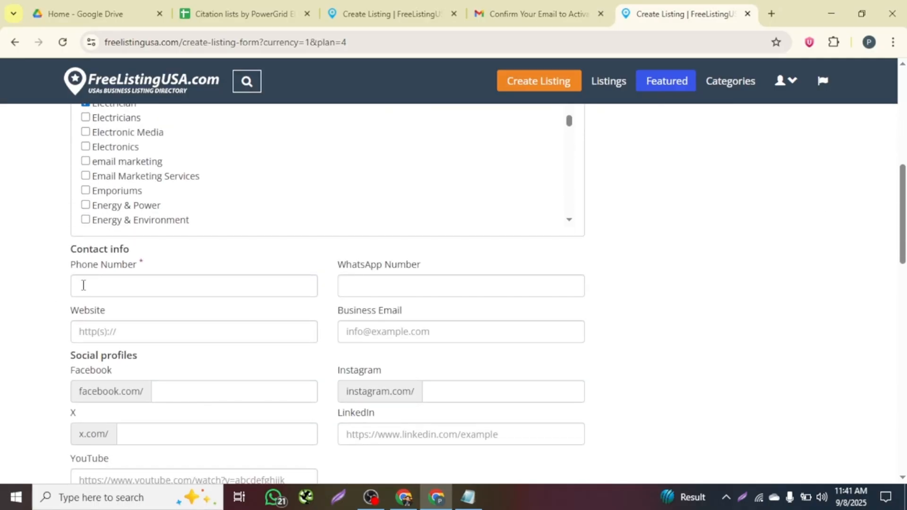
Paste the business phone number from the notes into Phone Number.
left_click(130, 281)
left_click(468, 497)
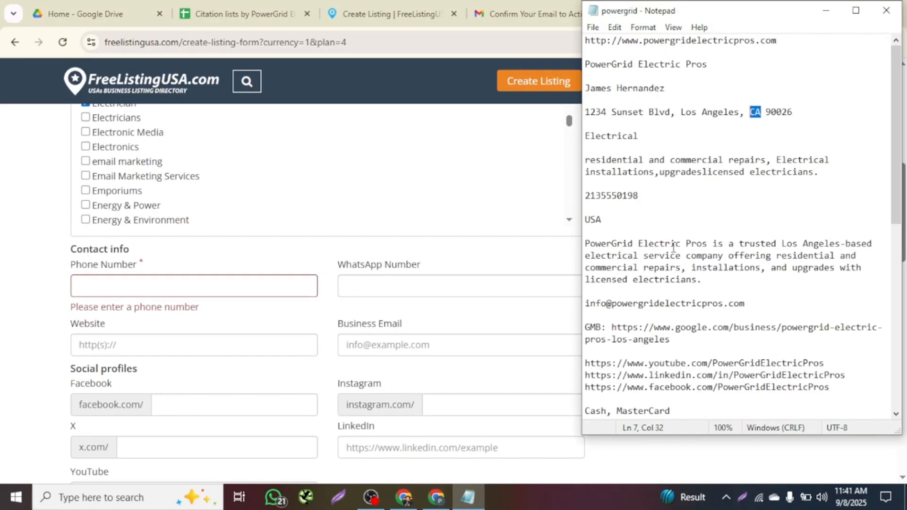
left_click_drag(642, 195, 585, 196)
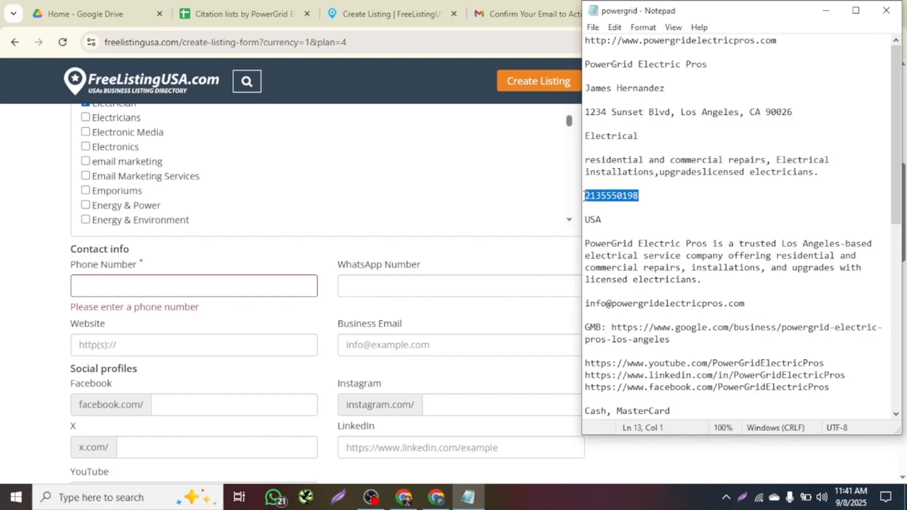
key("ctrl+c")
left_click(85, 283)
key("ctrl+v")
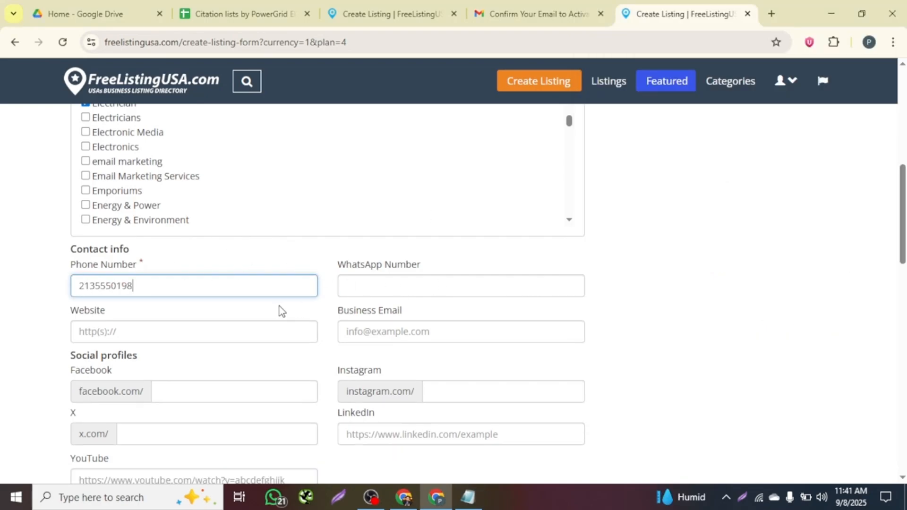
left_click(121, 332)
left_click(468, 497)
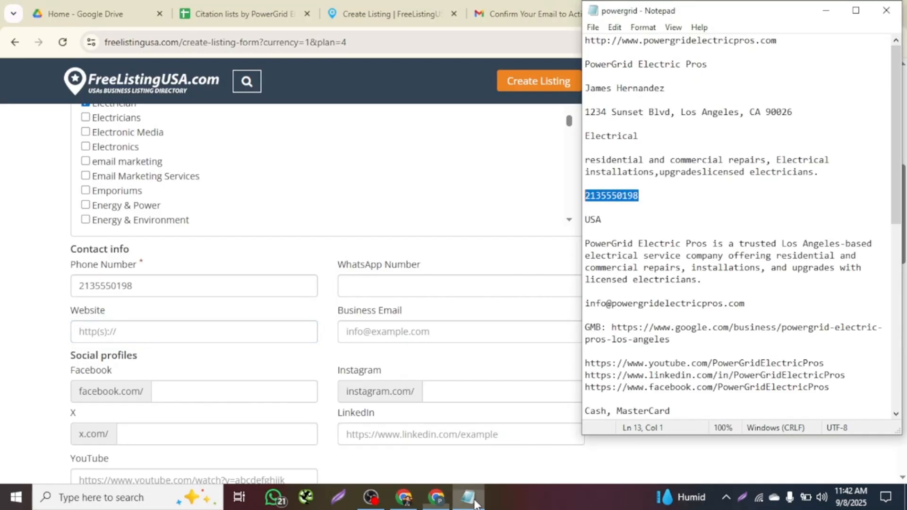
left_click_drag(777, 41, 585, 41)
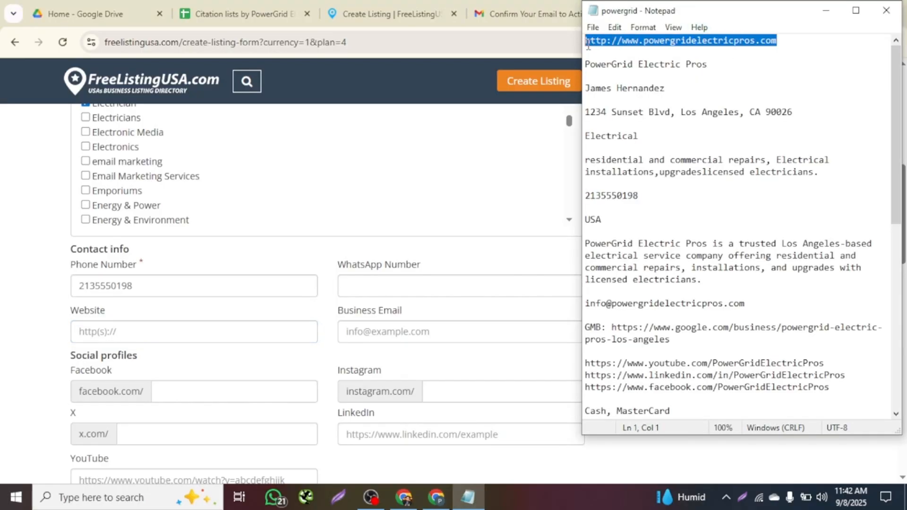
key("ctrl+c")
left_click(97, 327)
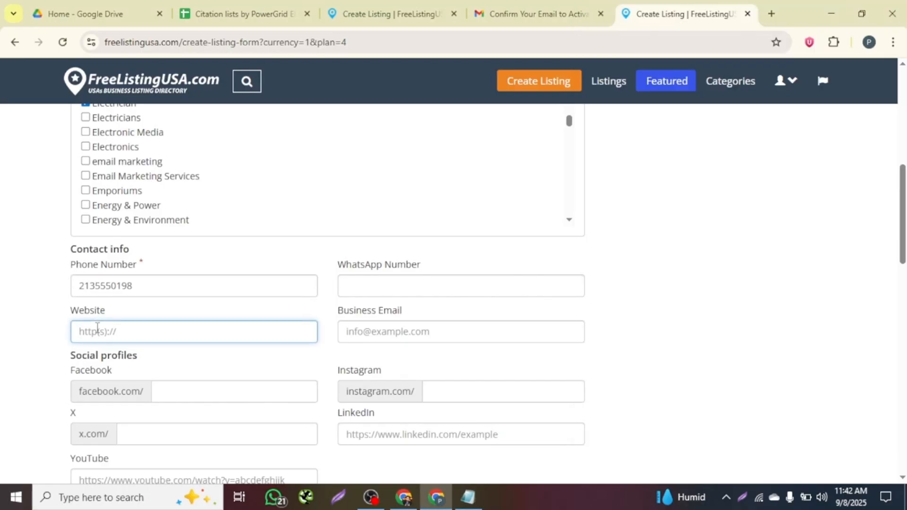
key("ctrl+v")
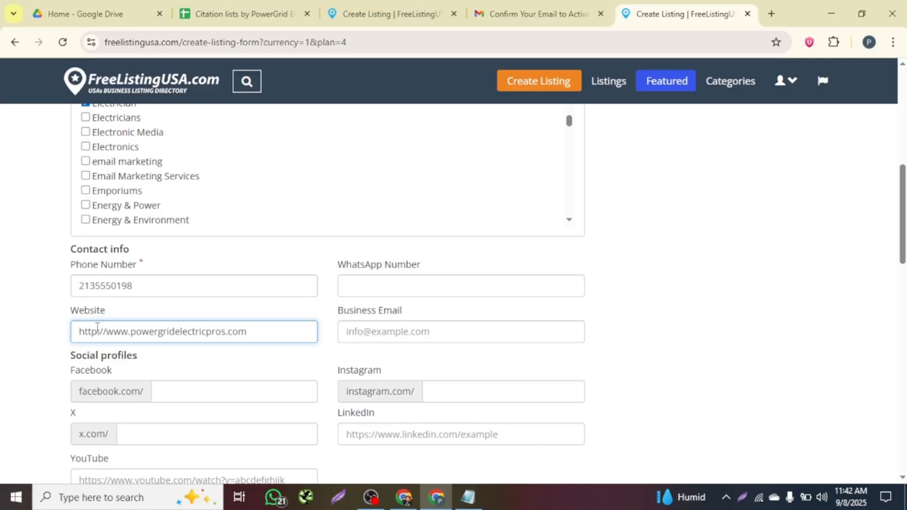
Paste the business email address from the notes into Business Email.
left_click(373, 336)
left_click(468, 497)
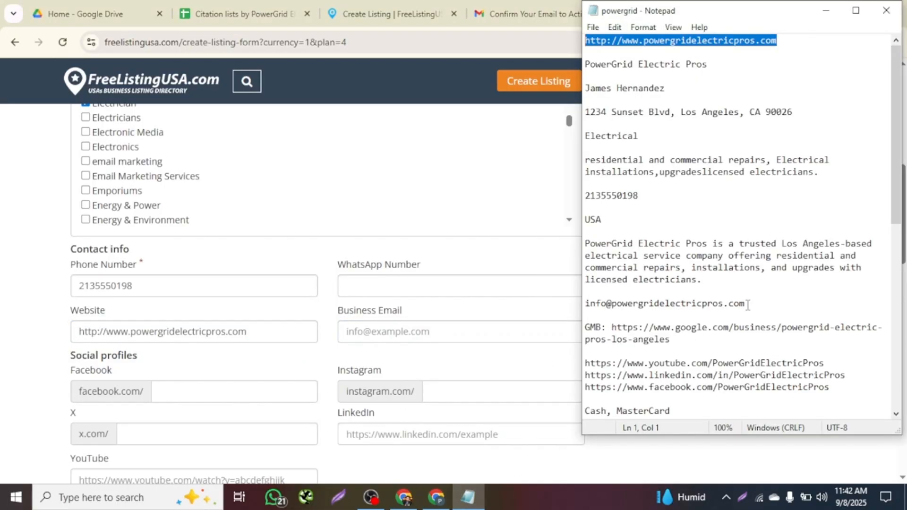
left_click_drag(748, 305, 583, 303)
left_click(348, 332)
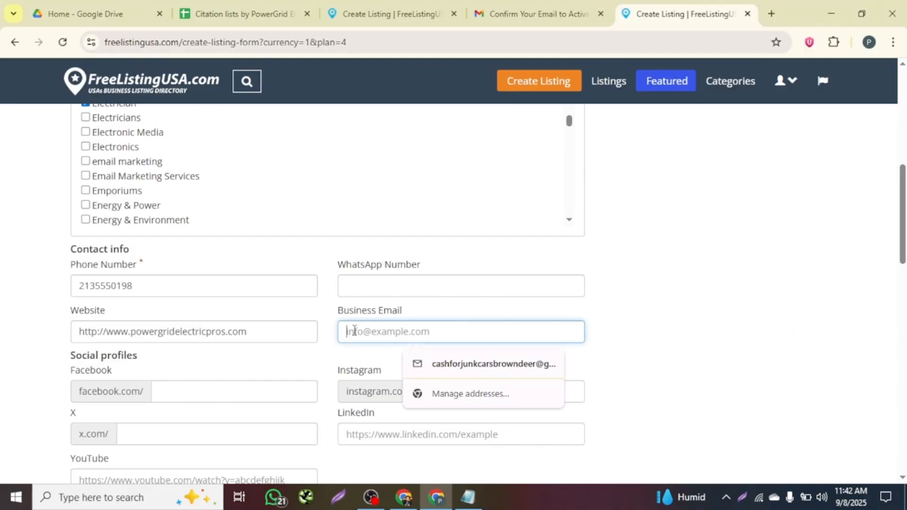
key("ctrl+v")
scroll(353, 331, "down", 3)
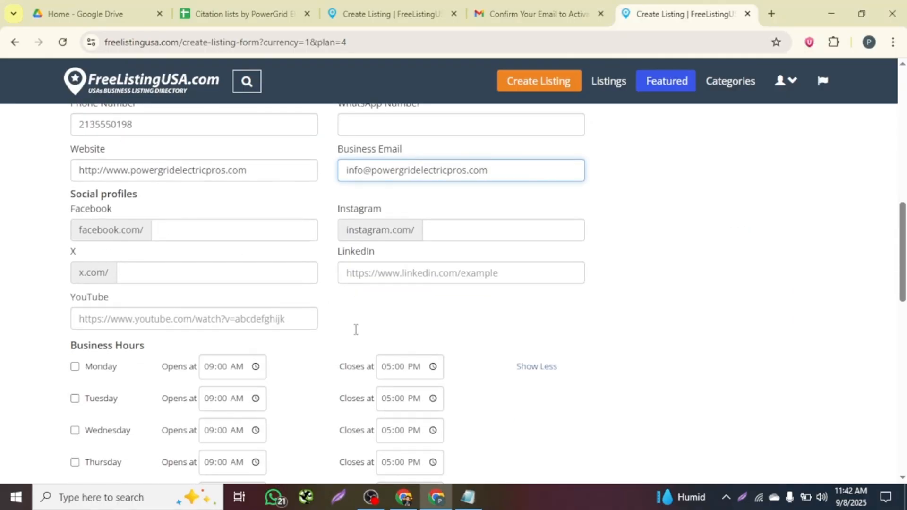
Paste the Facebook and LinkedIn profile links from the notes into Social profiles.
left_click(468, 493)
scroll(803, 307, "down", 2)
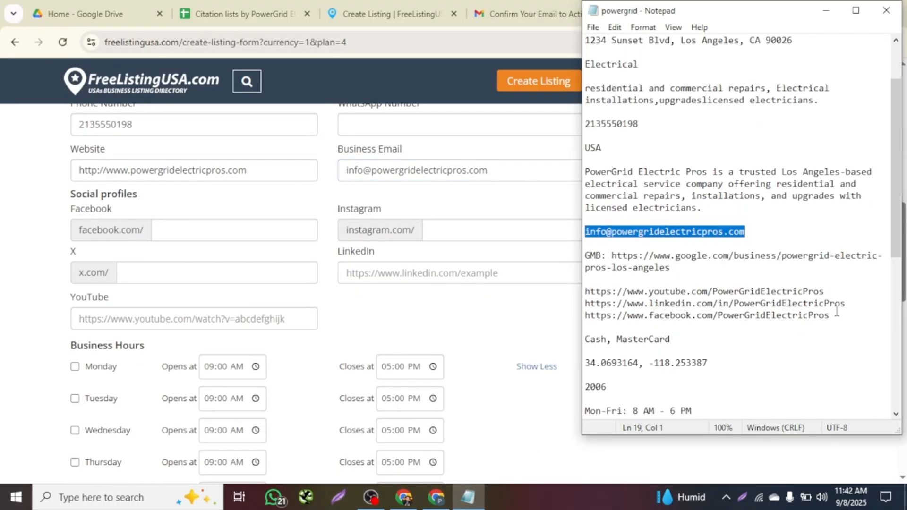
triple_click(663, 312)
left_click_drag(663, 308, 590, 316)
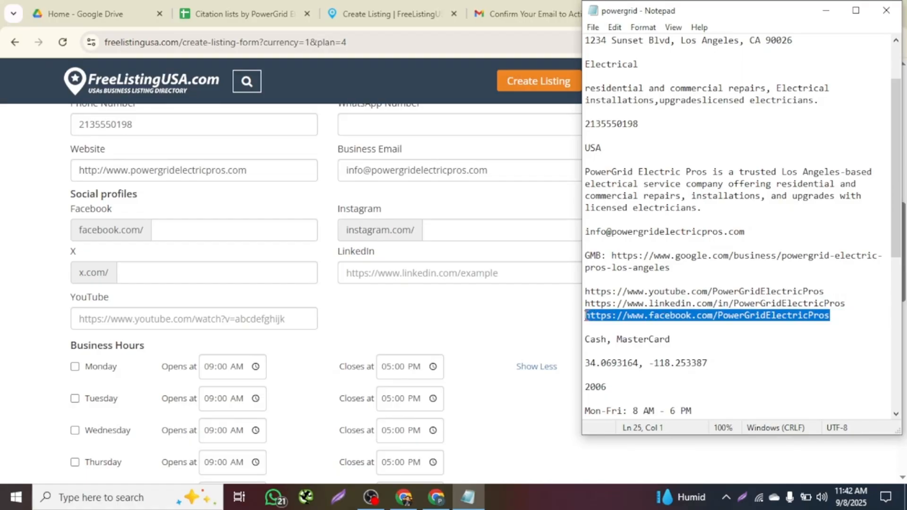
left_click(191, 233)
key("ctrl+v")
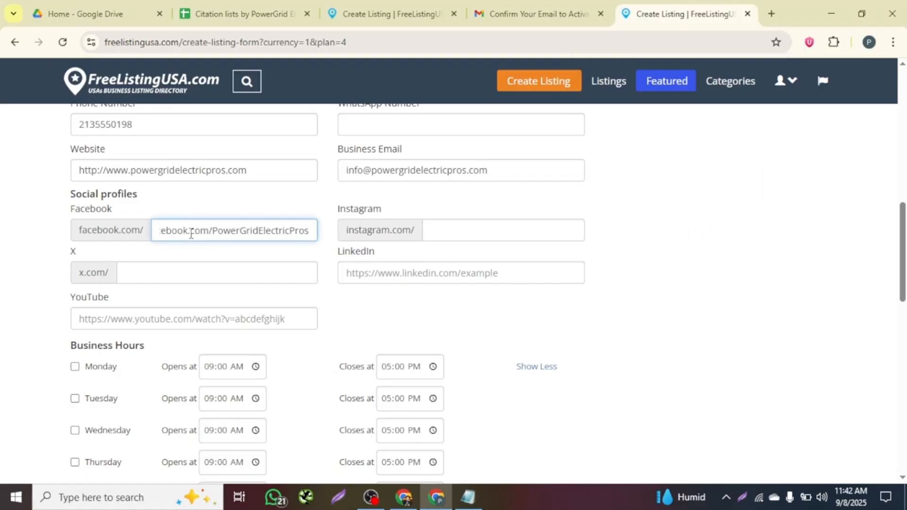
left_click(468, 496)
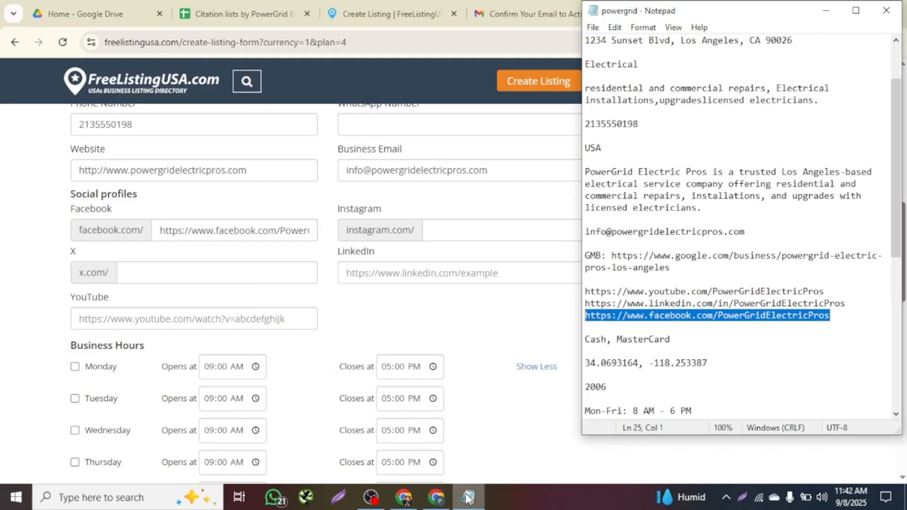
left_click_drag(847, 303, 590, 302)
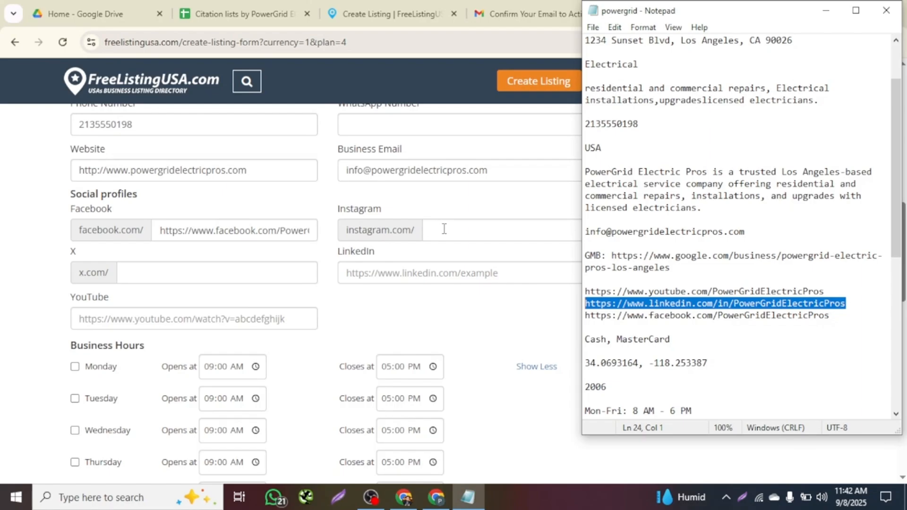
left_click(387, 270)
key("ctrl+v")
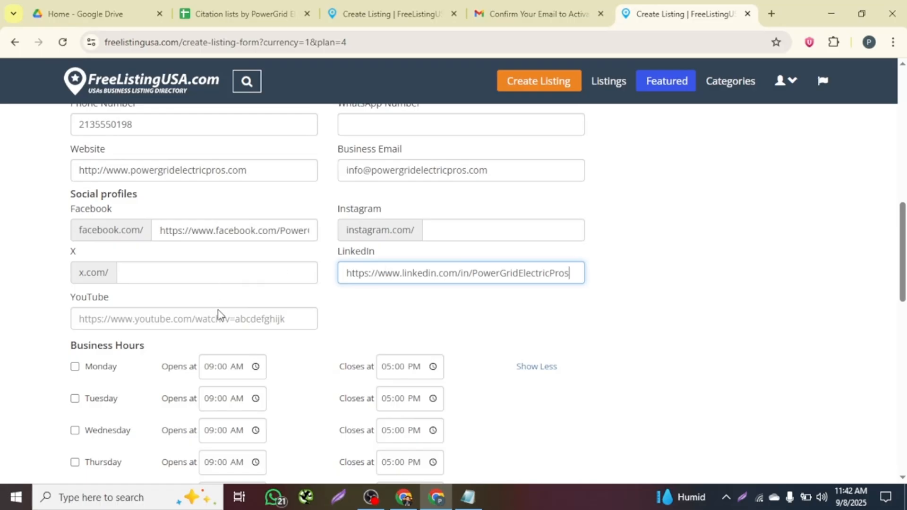
left_click(468, 497)
left_click_drag(840, 290, 569, 293)
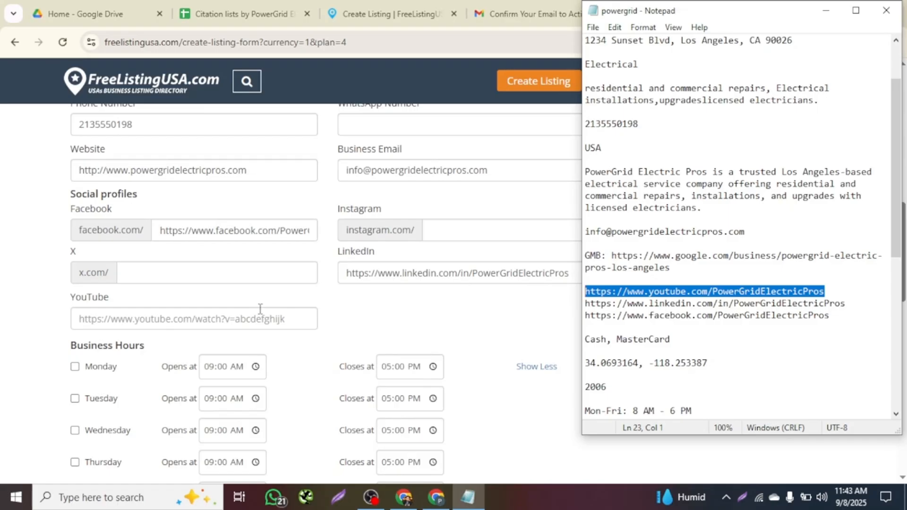
left_click(129, 314)
key("ctrl+v")
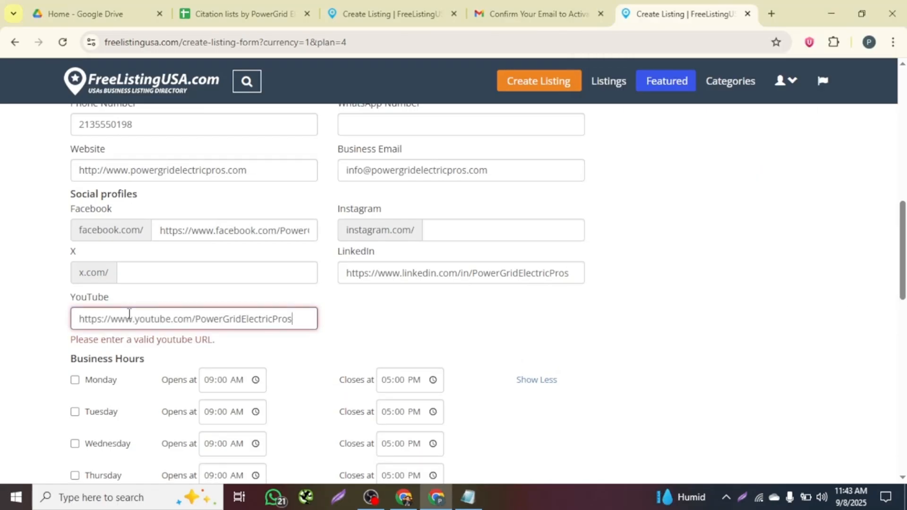
left_click(196, 319)
type("@")
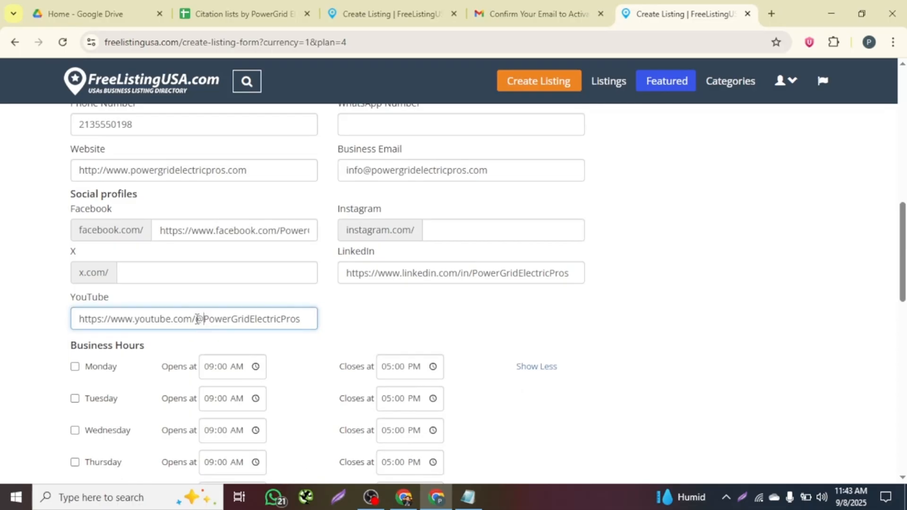
left_click(349, 320)
left_click_drag(306, 322, 328, 326)
left_click(330, 330)
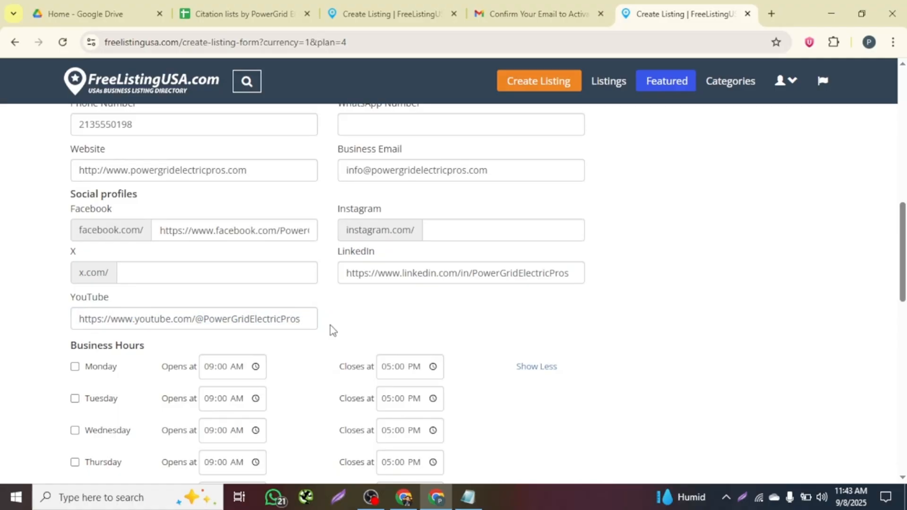
scroll(331, 328, "down", 3)
Tick Monday and Tuesday and try Monday's opening-time picker, then untick both days again.
left_click(75, 246)
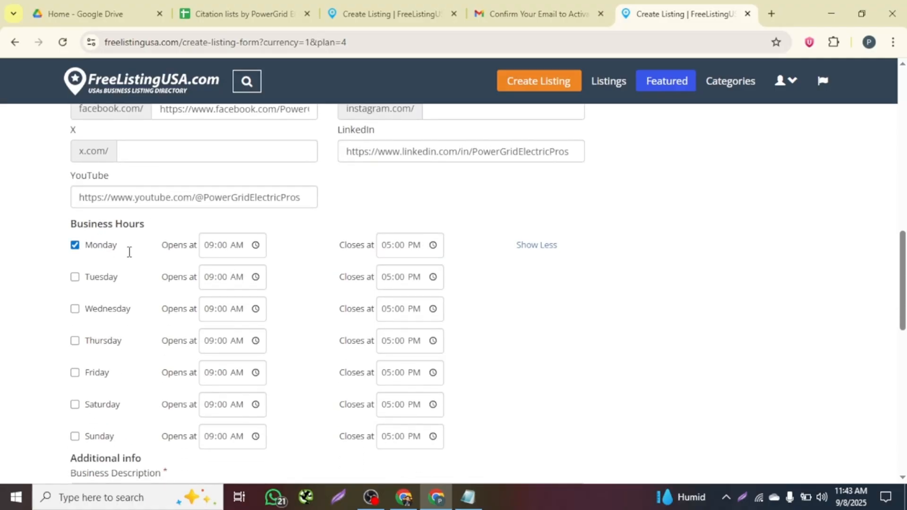
left_click(227, 249)
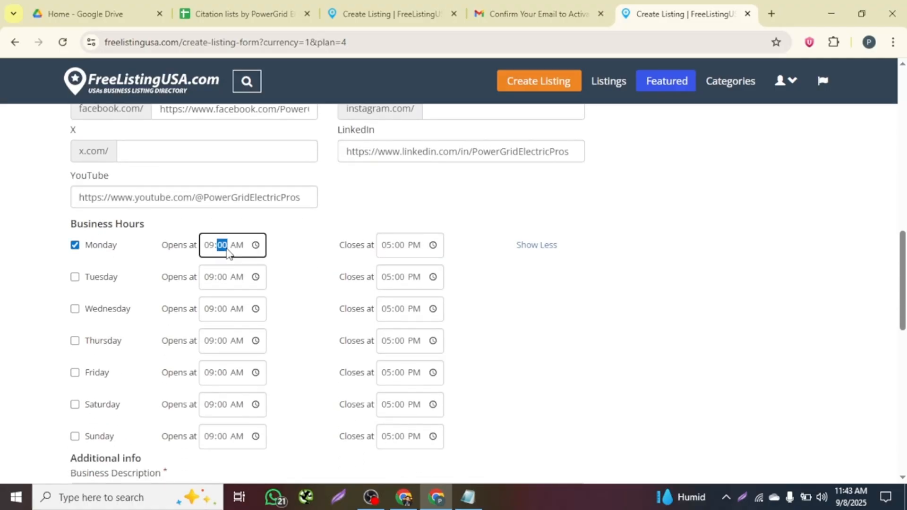
left_click(255, 245)
scroll(220, 373, "up", 2)
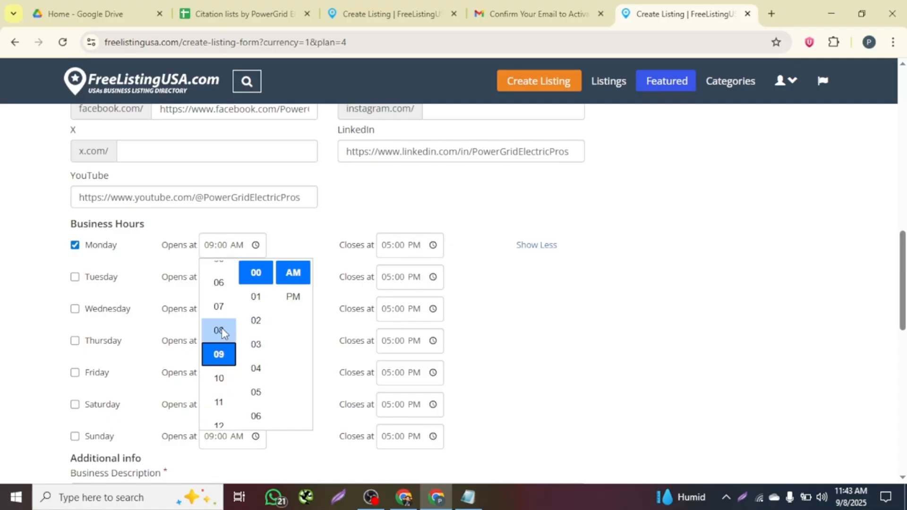
left_click(280, 248)
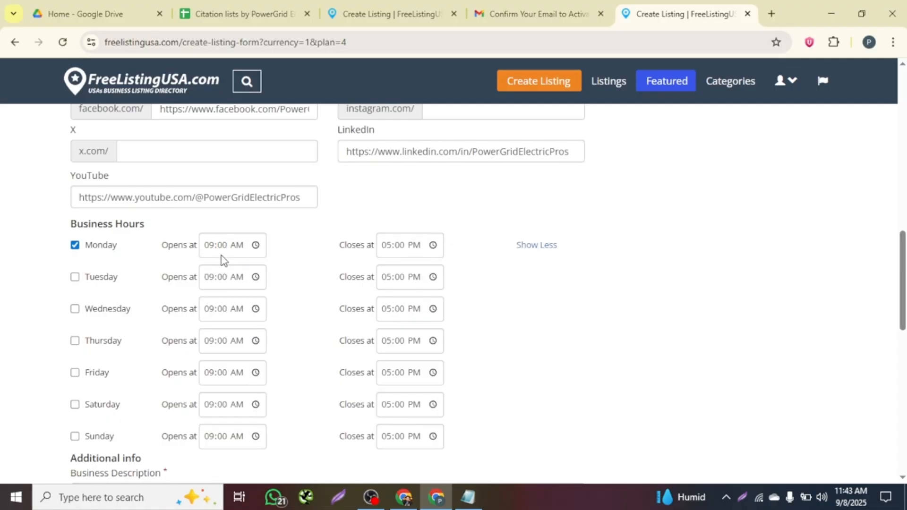
left_click(75, 276)
left_click(255, 248)
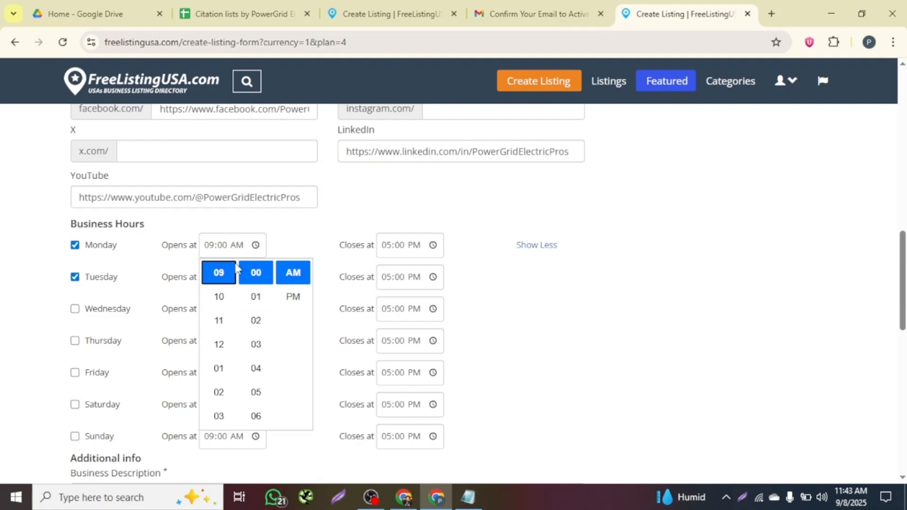
scroll(218, 322, "up", 1)
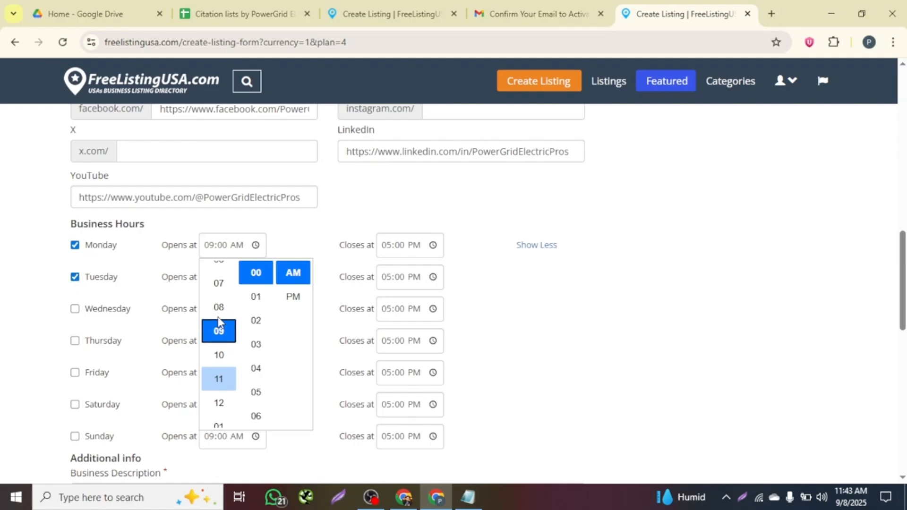
left_click(297, 276)
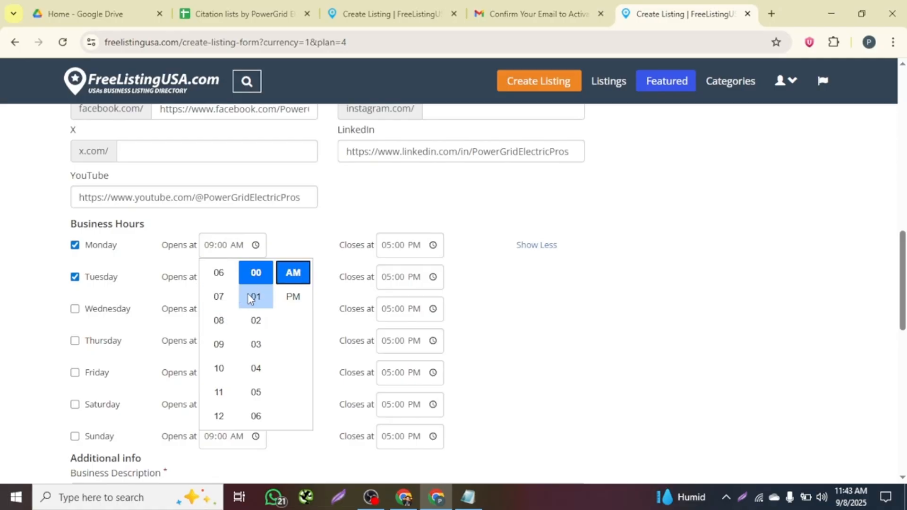
left_click(264, 278)
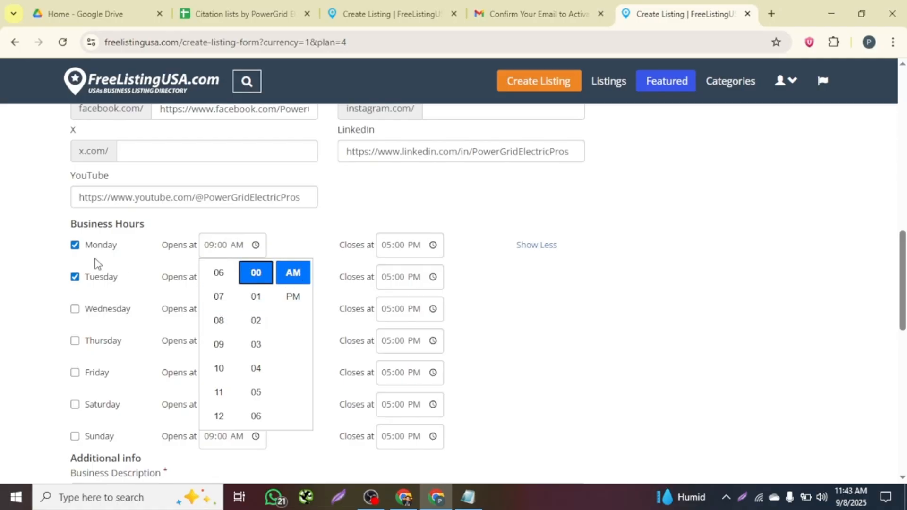
left_click(301, 238)
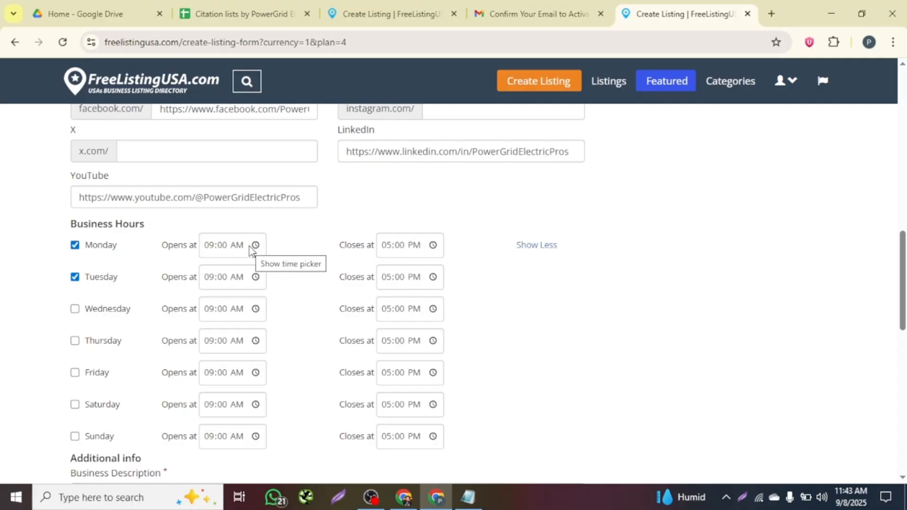
scroll(176, 340, "down", 2)
scroll(166, 330, "up", 2)
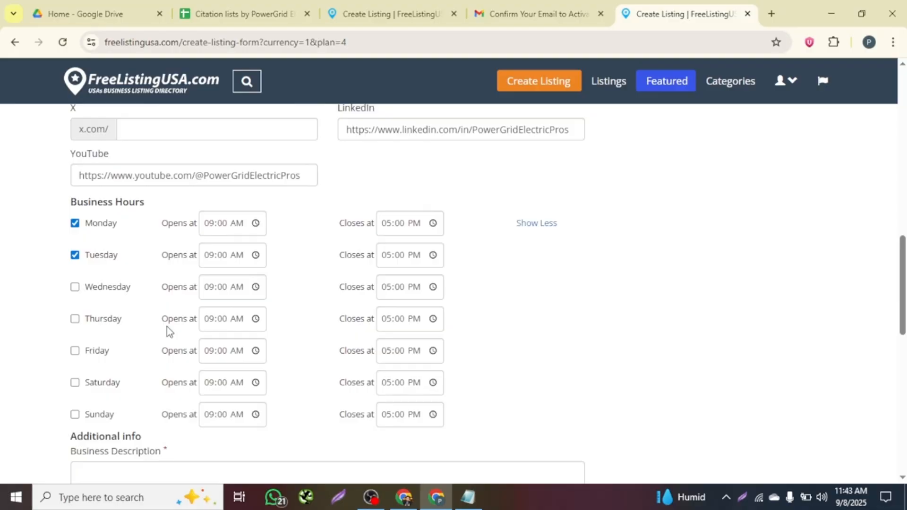
left_click(74, 223)
left_click(74, 255)
Mark Monday open from 08:00 AM to 06:00 PM.
left_click(251, 225)
scroll(218, 309, "up", 3)
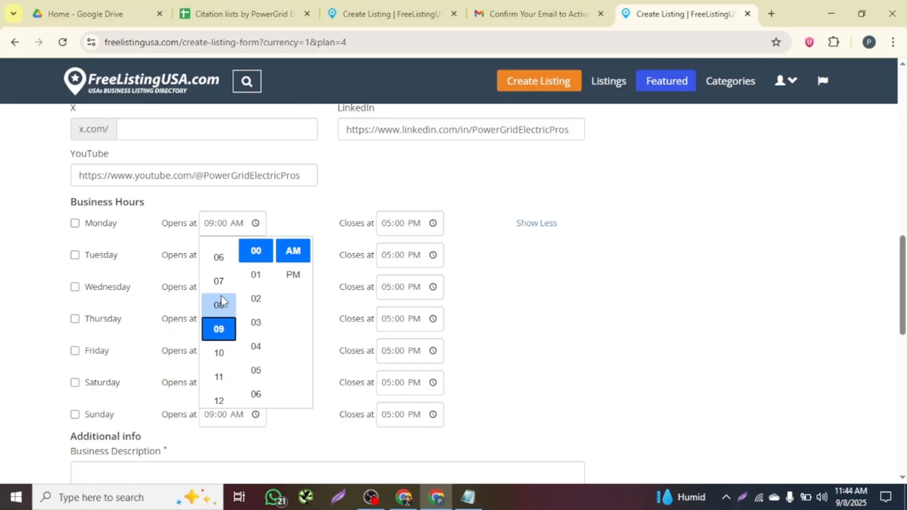
left_click(222, 305)
left_click(220, 322)
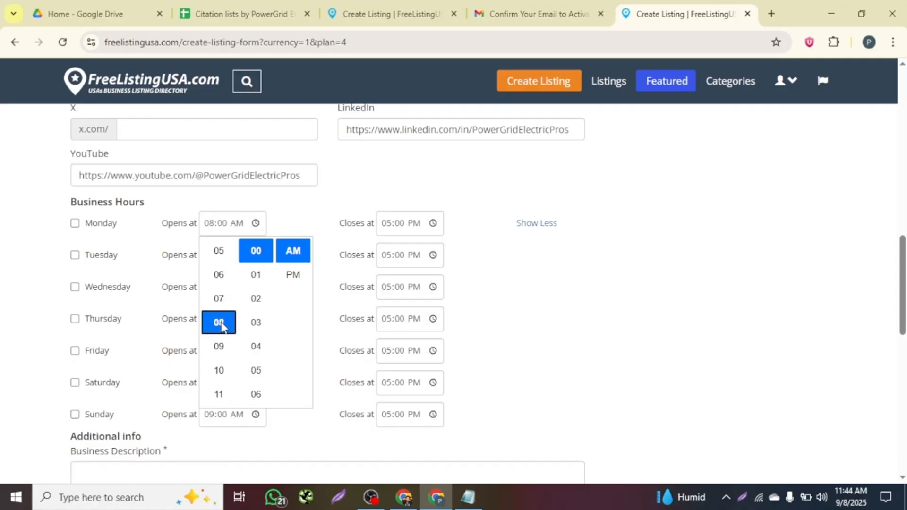
left_click(284, 233)
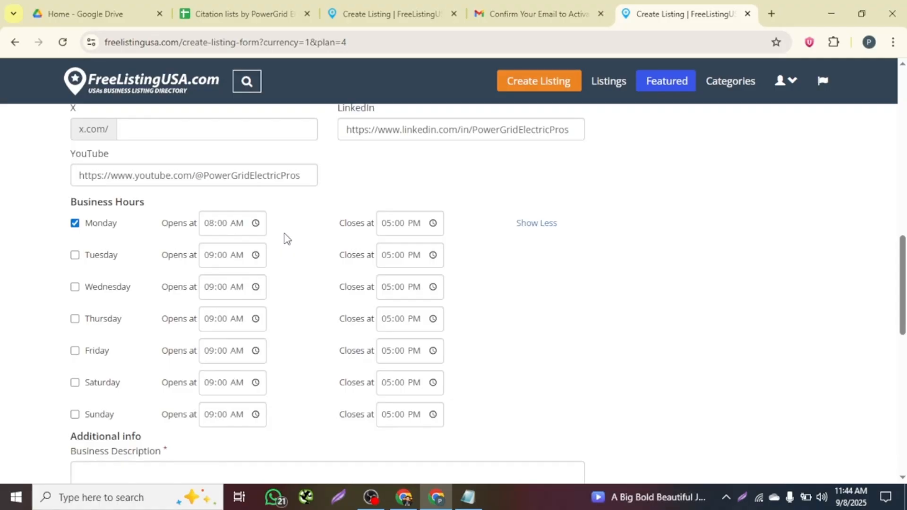
left_click(389, 230)
left_click(432, 226)
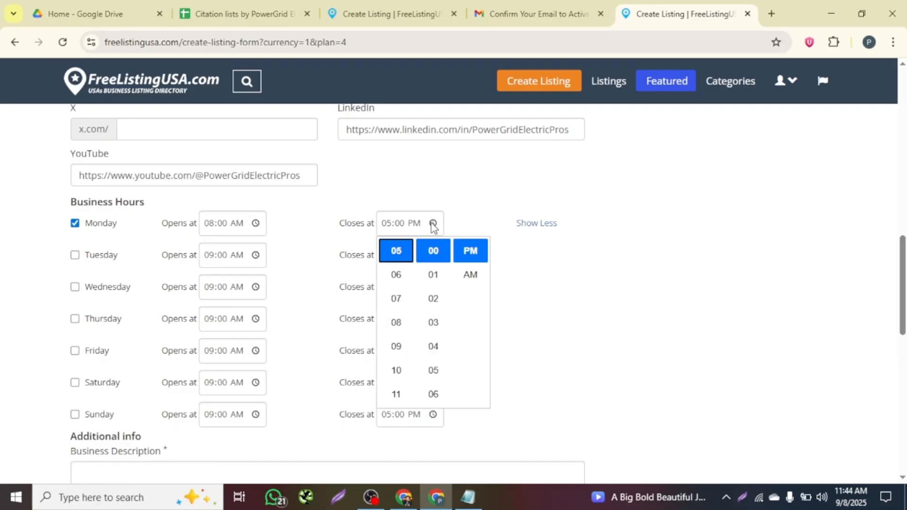
left_click(402, 277)
left_click(343, 244)
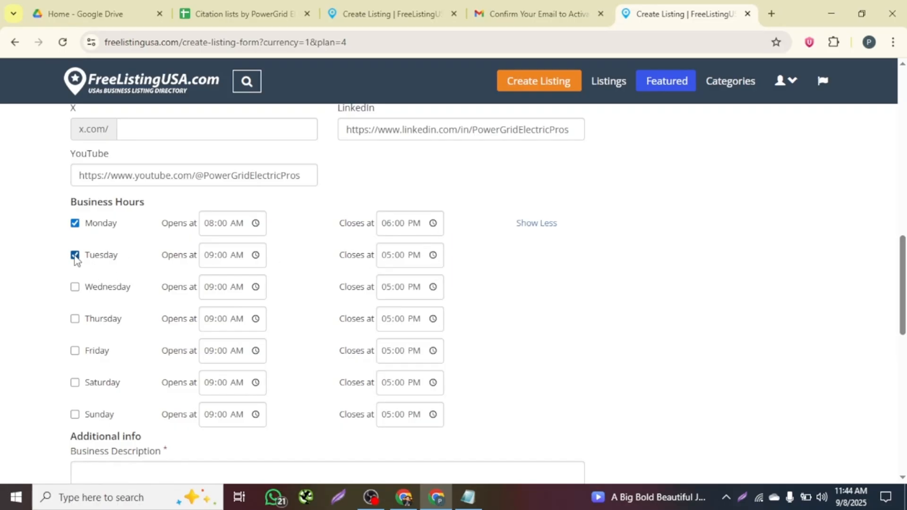
Set Tuesday's hours to 08:00 AM–06:00 PM.
left_click(255, 255)
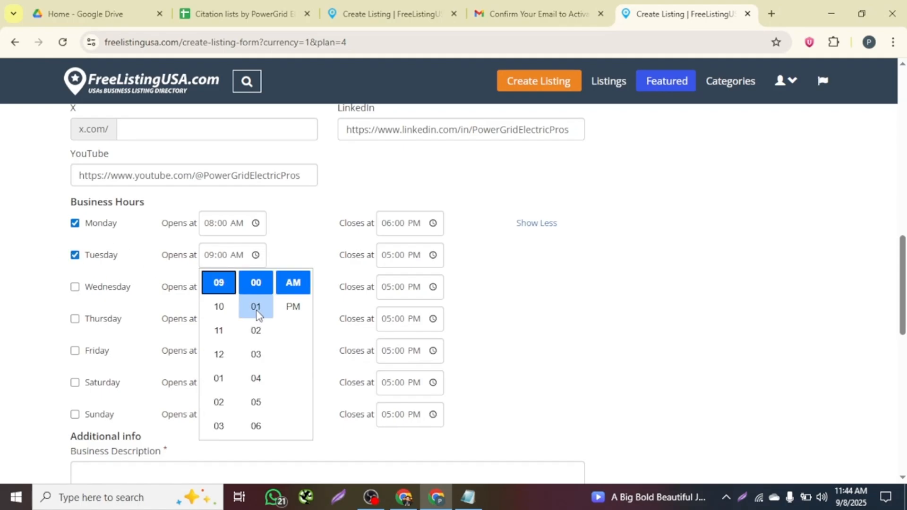
scroll(219, 328, "up", 1)
left_click(222, 297)
left_click(254, 279)
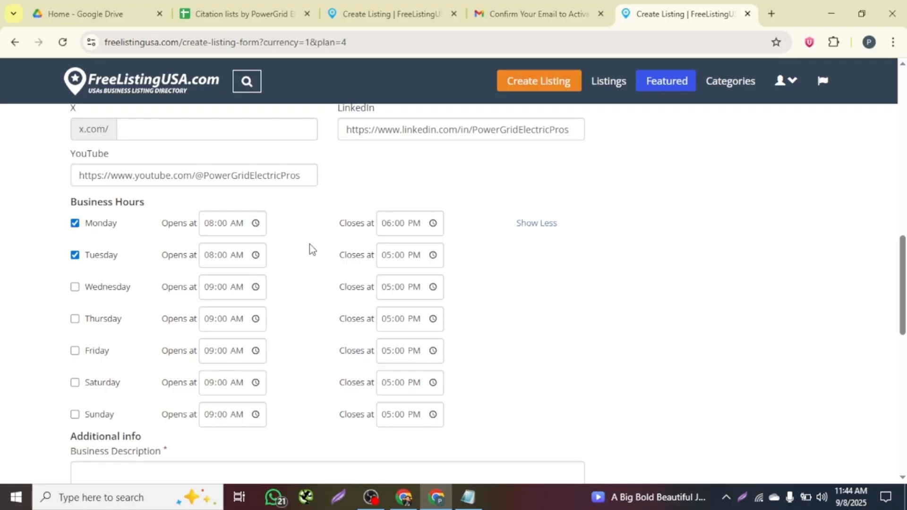
left_click(433, 256)
left_click(397, 308)
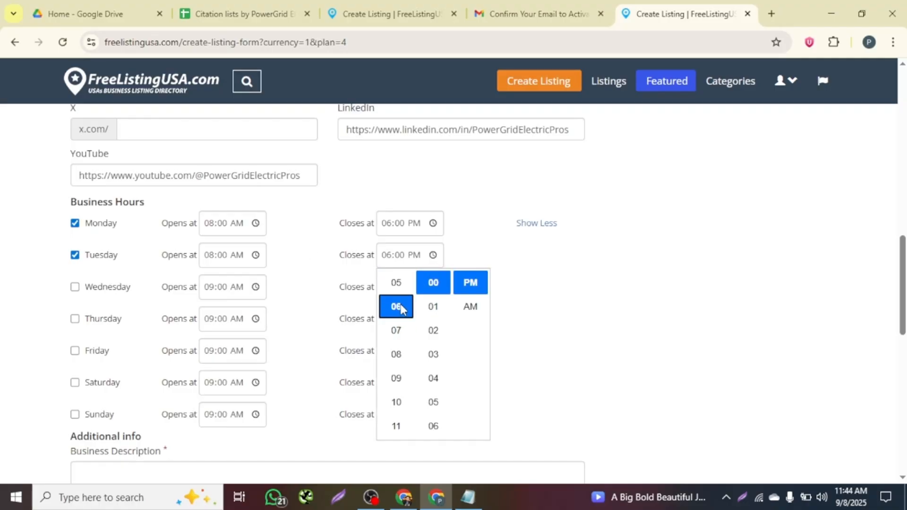
left_click(534, 312)
Set the closing time to 06:00 PM for Wednesday, Thursday and Friday.
left_click(433, 287)
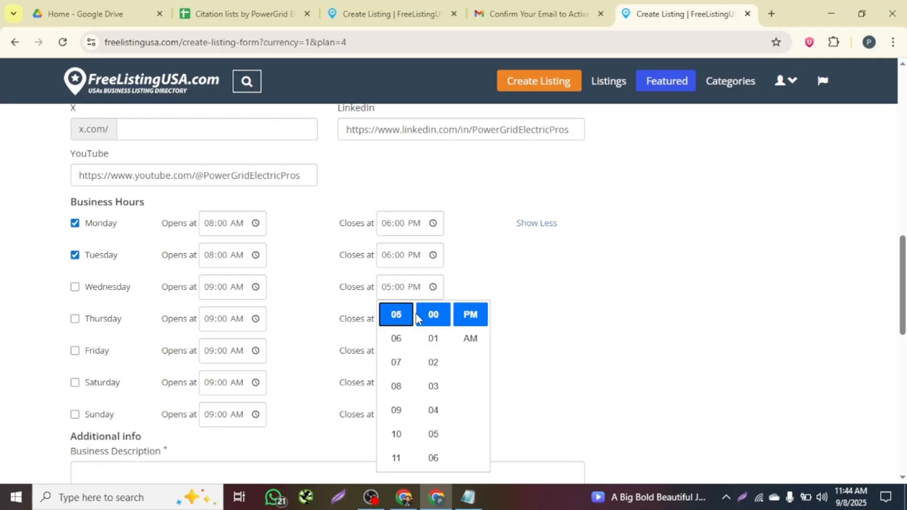
left_click(401, 340)
left_click(506, 342)
scroll(505, 341, "down", 1)
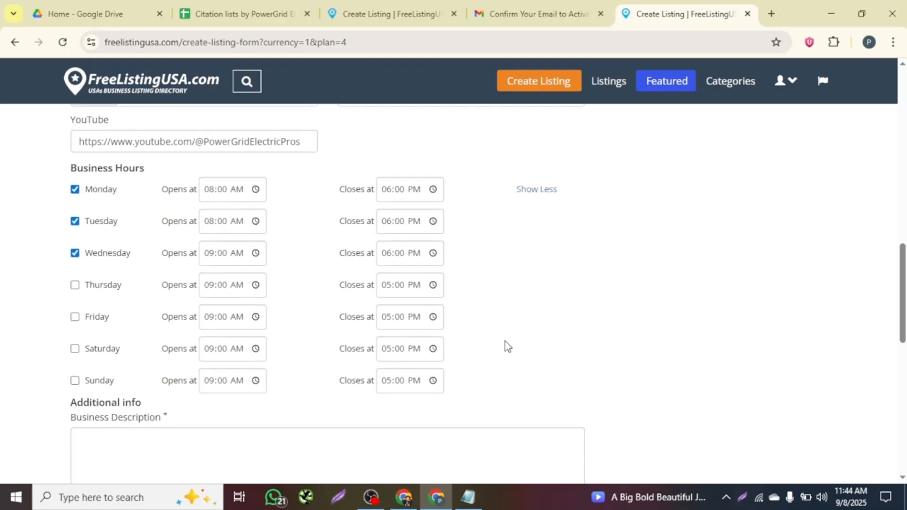
left_click(431, 282)
left_click(396, 333)
left_click(302, 313)
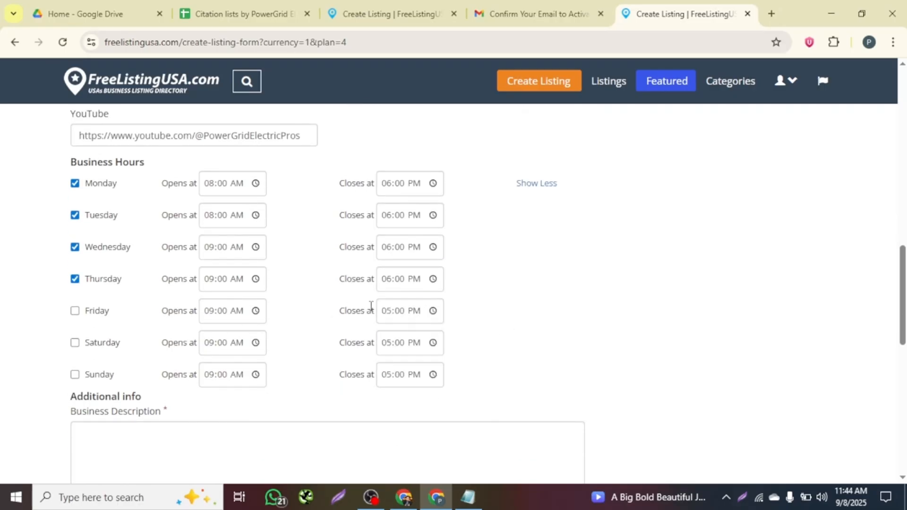
left_click(433, 312)
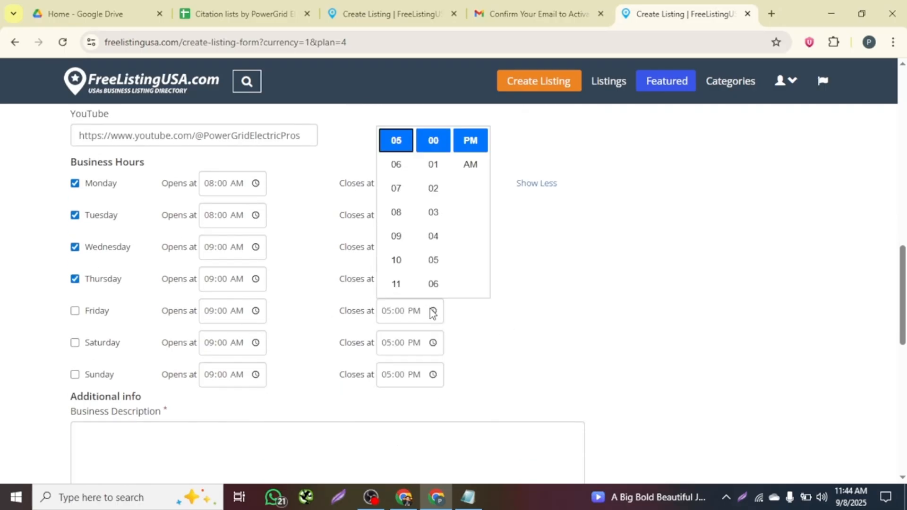
left_click(396, 164)
left_click(338, 294)
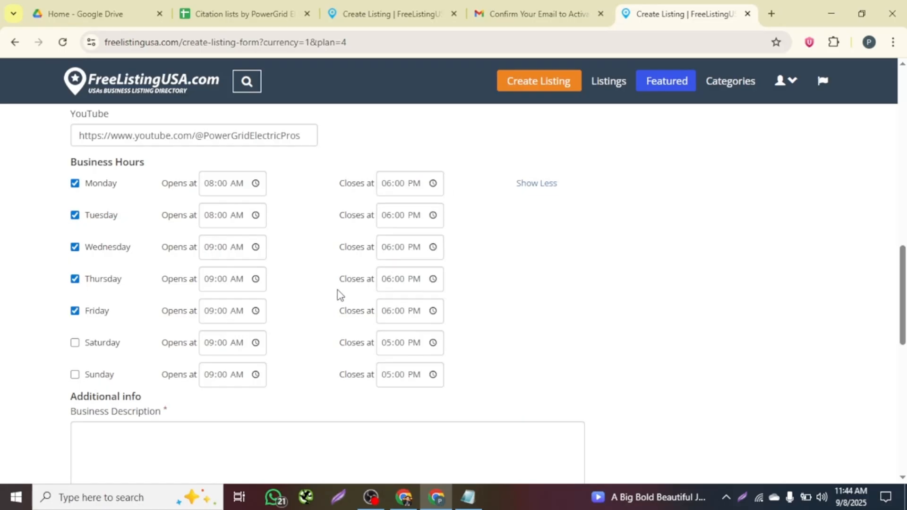
Set Wednesday and Thursday to open at 08:00 AM.
left_click(256, 247)
scroll(219, 316, "up", 2)
left_click(219, 303)
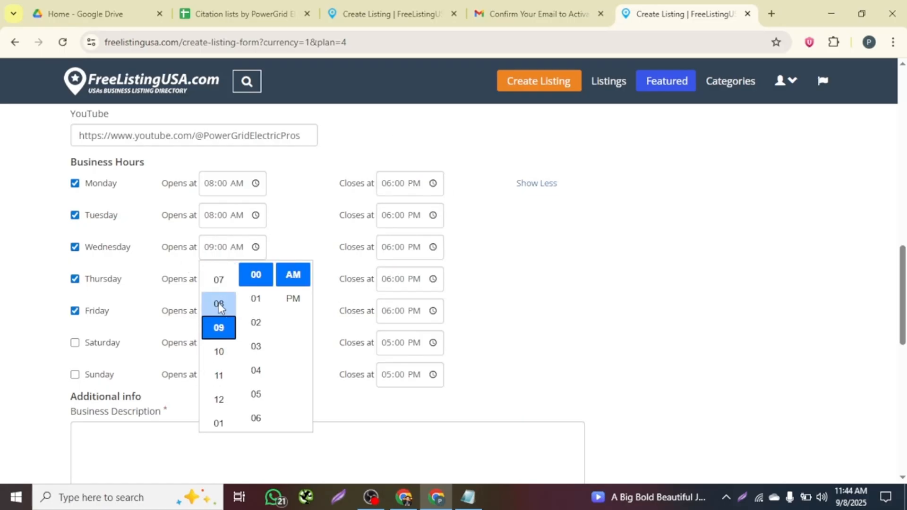
left_click(159, 261)
left_click(256, 279)
scroll(223, 349, "up", 2)
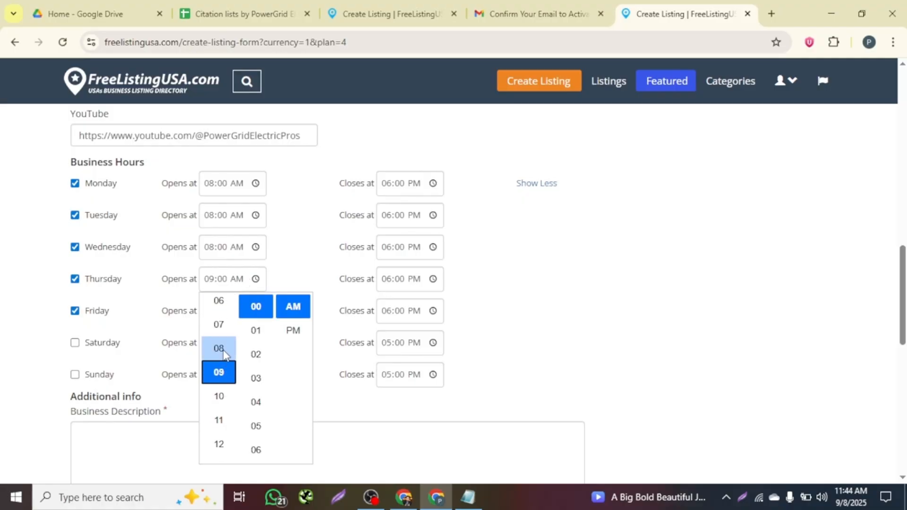
left_click(221, 351)
left_click(166, 282)
Recheck Monday's opening time and set Friday to open at 08:00 AM.
left_click(231, 188)
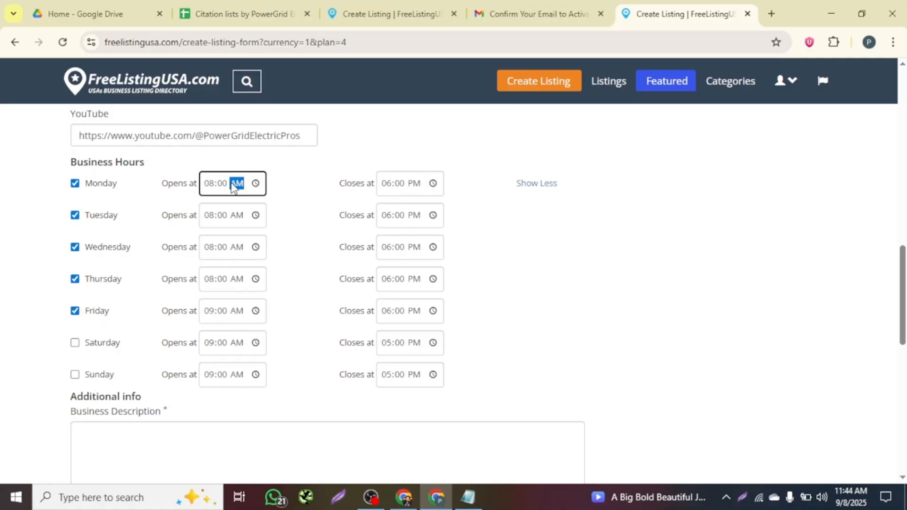
key("Left")
key("Left")
scroll(229, 311, "down", 1)
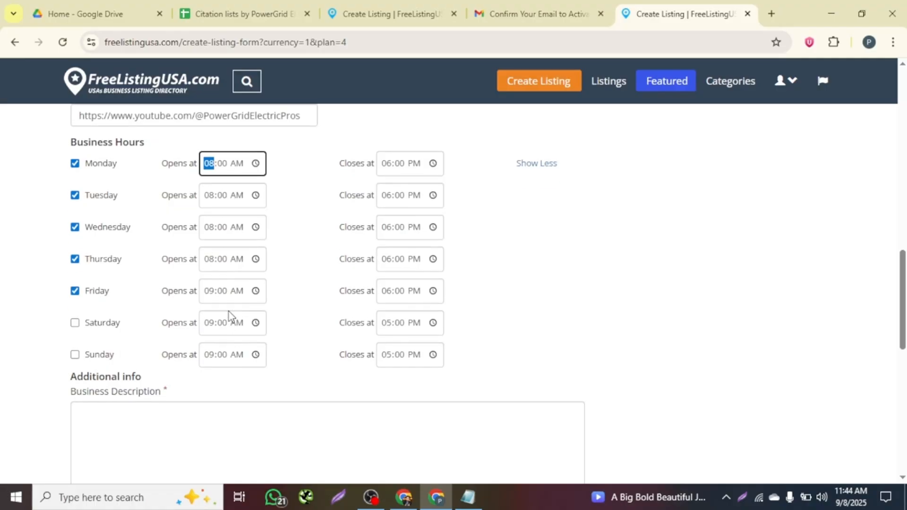
left_click(256, 274)
scroll(236, 331, "up", 2)
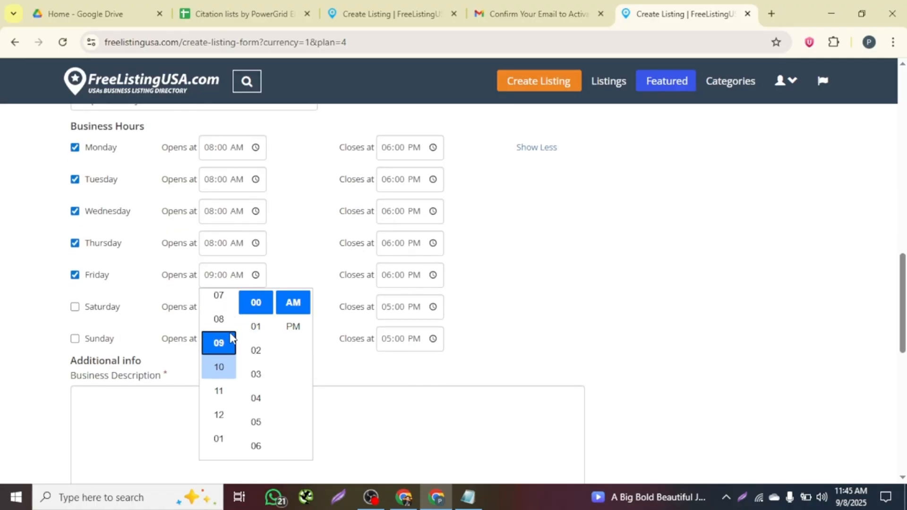
left_click(220, 319)
left_click(66, 302)
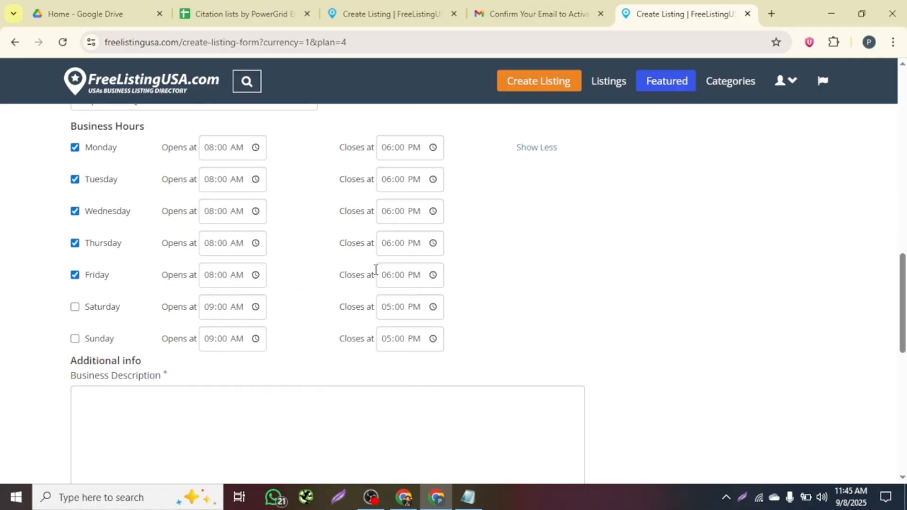
Open Saturday's opening-time picker and dismiss it, leaving Saturday unchecked at 09:00 AM.
scroll(298, 356, "down", 3)
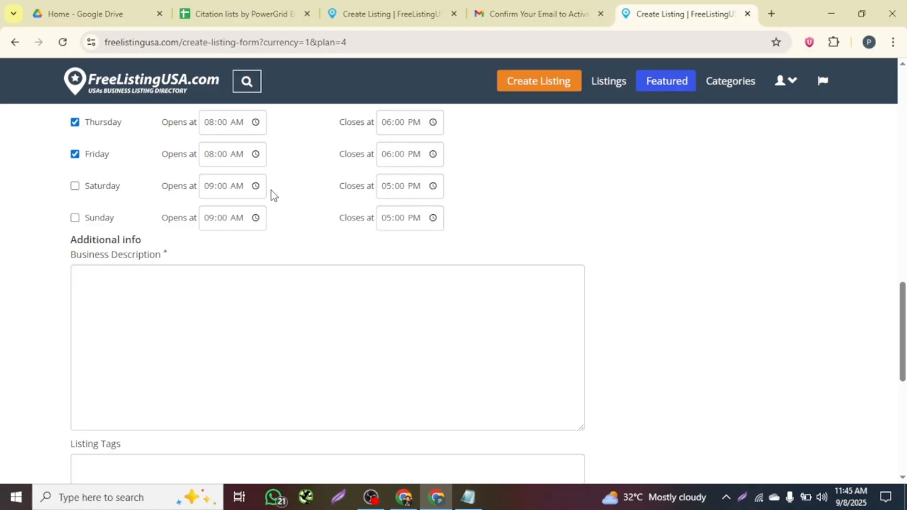
left_click(255, 186)
scroll(261, 272, "up", 15)
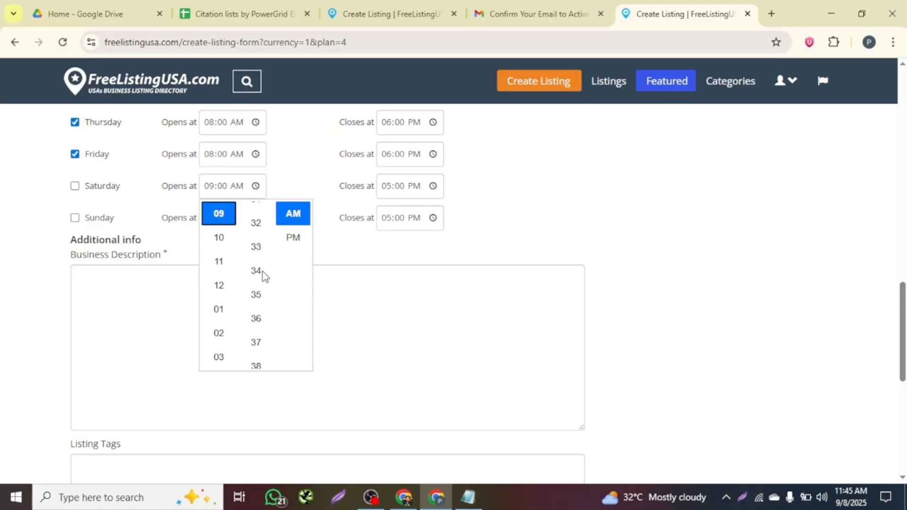
scroll(263, 271, "down", 3)
scroll(263, 272, "up", 8)
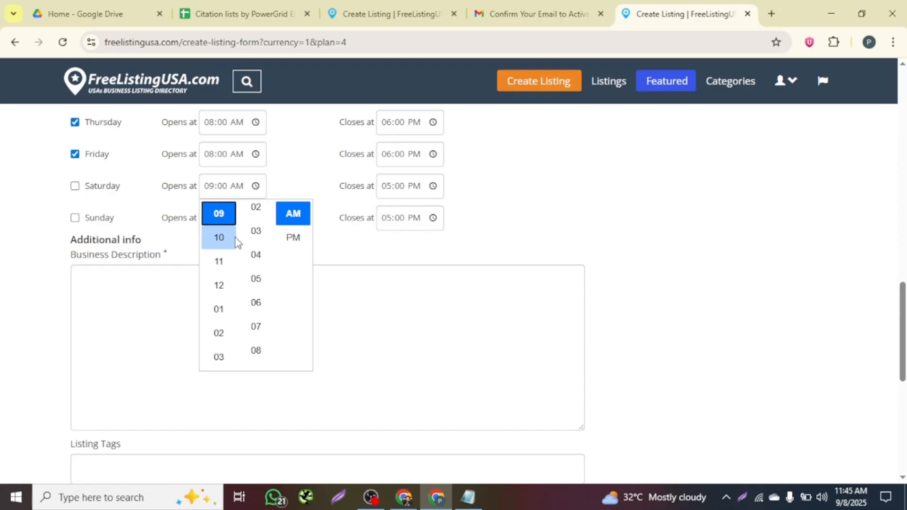
scroll(216, 238, "down", 2)
scroll(217, 237, "up", 3)
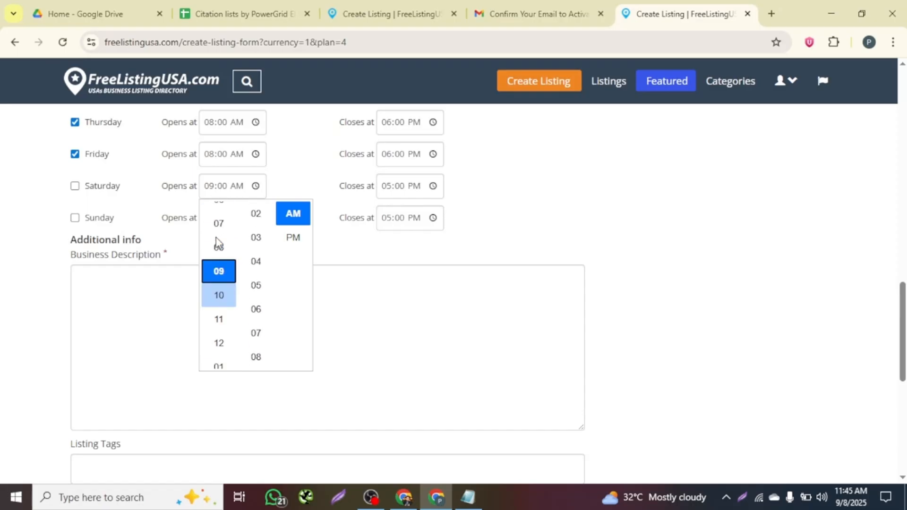
scroll(216, 237, "down", 1)
scroll(225, 285, "down", 4)
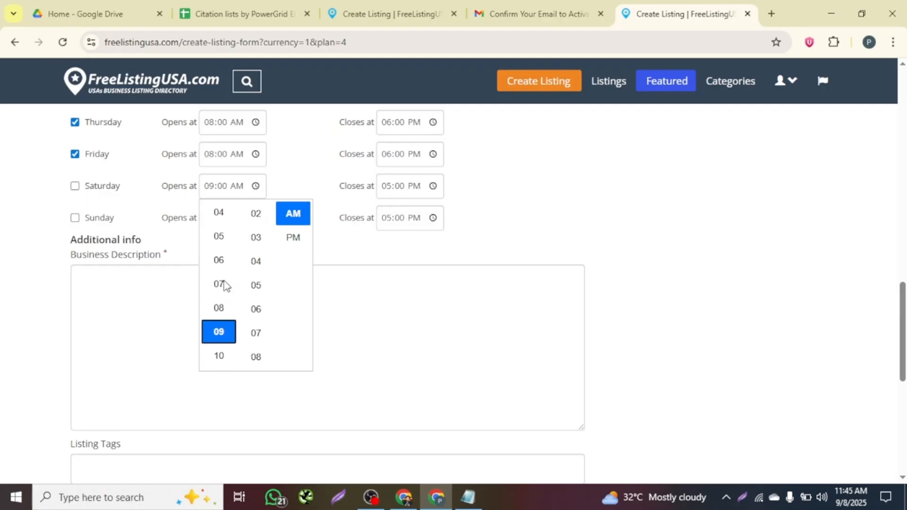
scroll(224, 285, "up", 1)
scroll(225, 285, "down", 3)
scroll(225, 286, "up", 1)
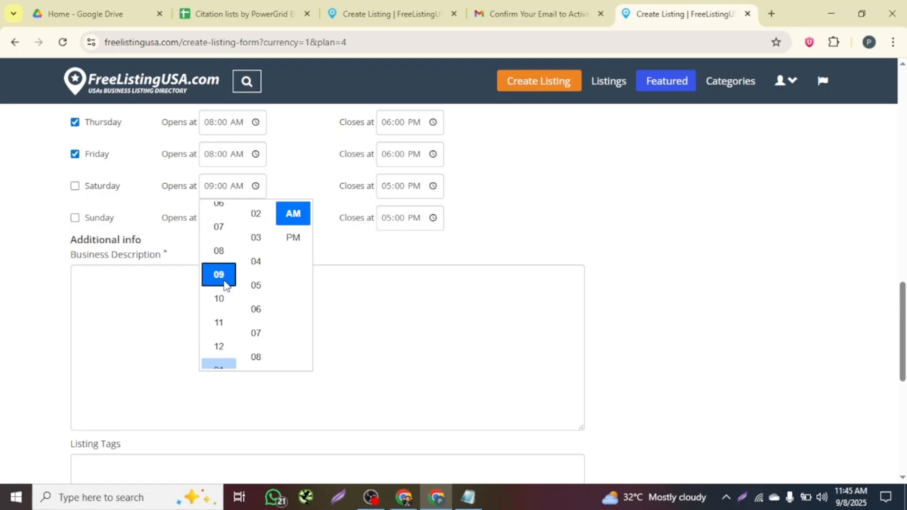
scroll(224, 286, "up", 2)
left_click(44, 213)
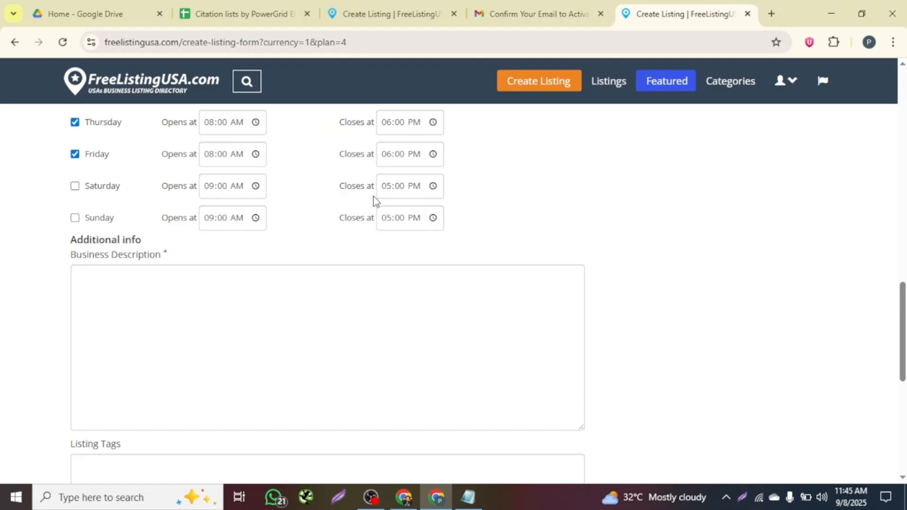
scroll(322, 241, "up", 5)
scroll(321, 241, "down", 5)
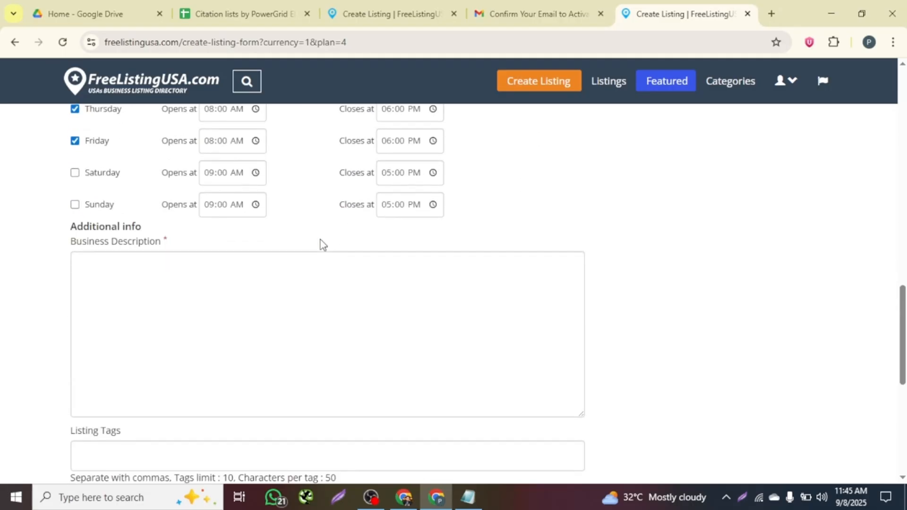
Select the last PowerGrid Electric Pros description paragraph in the notes.
left_click(184, 274)
left_click(467, 497)
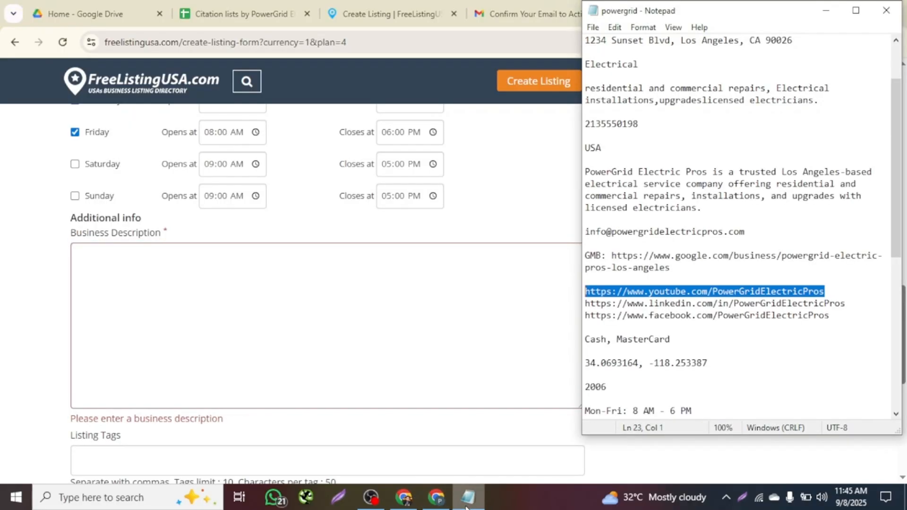
scroll(695, 312, "down", 8)
scroll(372, 319, "down", 4)
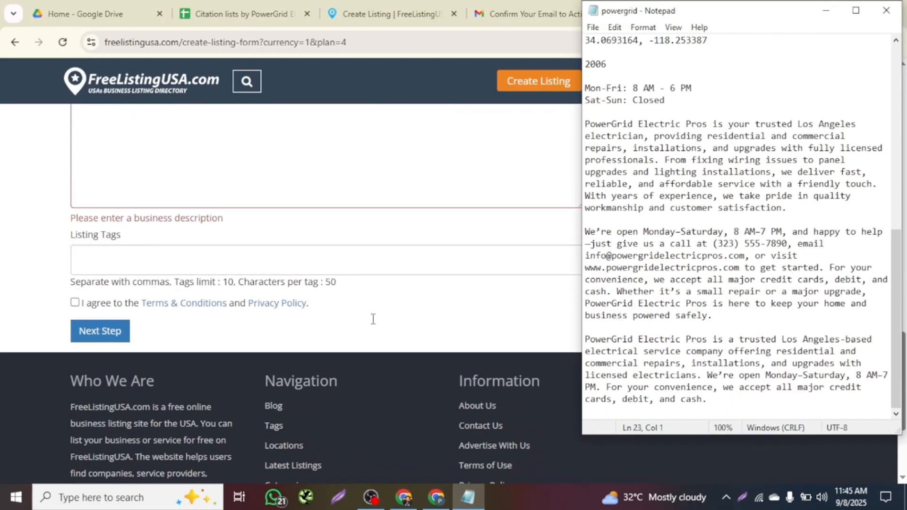
scroll(373, 320, "up", 15)
scroll(373, 319, "down", 6)
scroll(373, 319, "down", 5)
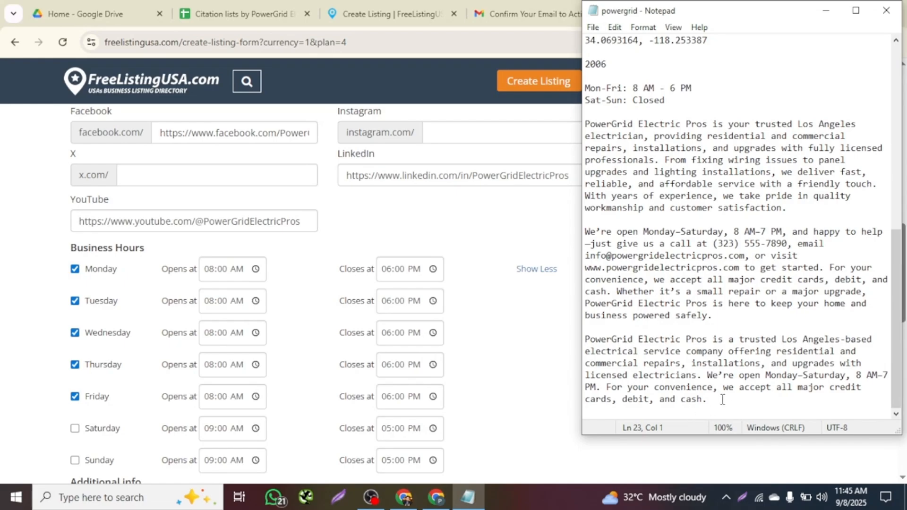
left_click_drag(722, 399, 583, 340)
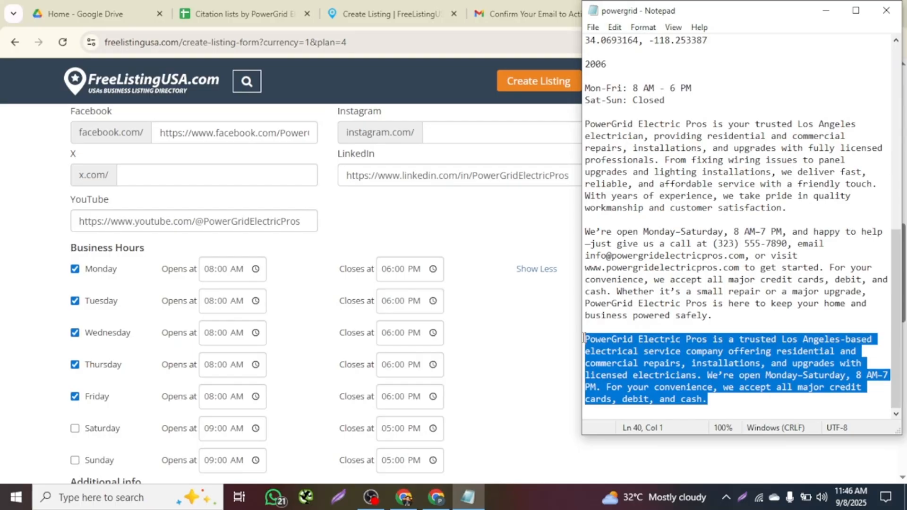
scroll(263, 293, "down", 8)
Paste the paragraph into Business Description and delete its 'We're open…' opening-hours sentence.
left_click(182, 182)
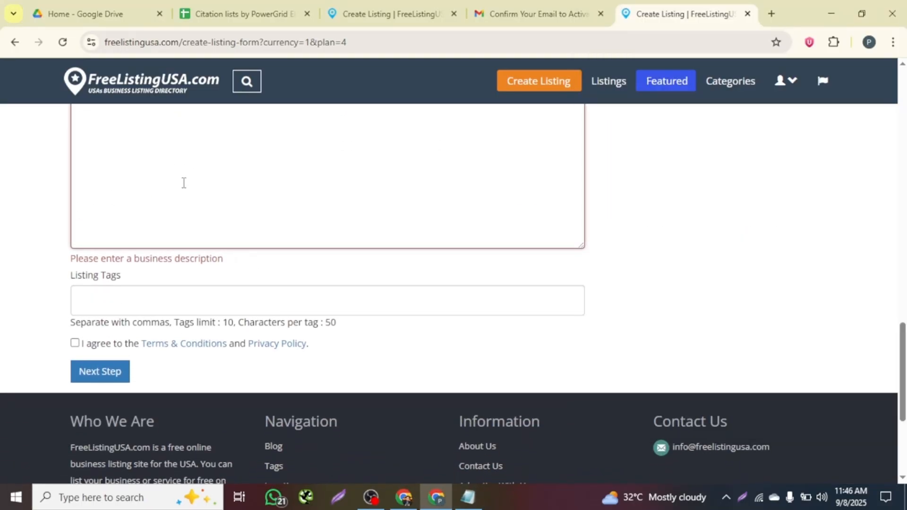
type("PowerGrid Electric Pros is a trusted Los Angeles-based electrical service company offering residential and commercial repairs, installations, and upgrades with licensed electricians. We’re open Monday–Saturday, 8 AM–7 PM. For your convenience, we accept all major credit cards, debit, and cash.")
left_click_drag(411, 246, 254, 243)
left_click_drag(399, 230, 98, 244)
key("BackSpace")
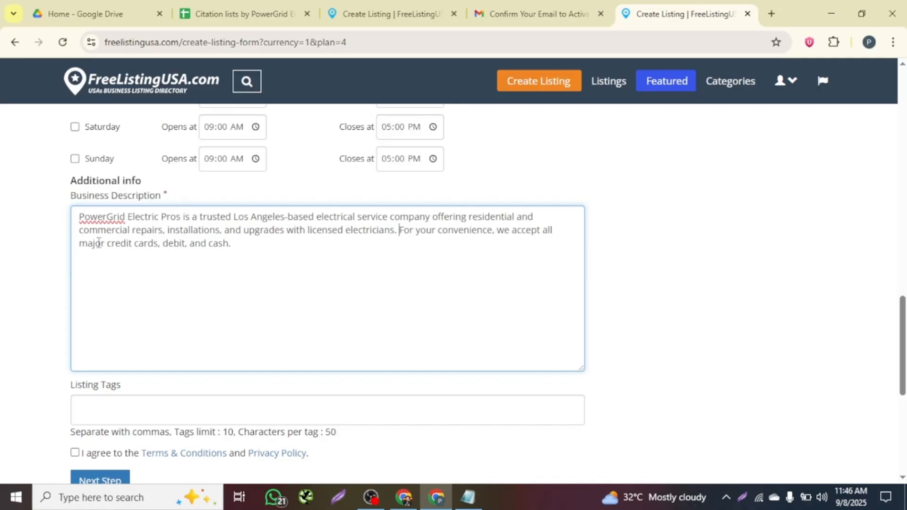
scroll(245, 247, "down", 4)
Add comma-separated tags: residential and commercial repairs, Electrical installations, upgradeslicensed electricians.
left_click(103, 208)
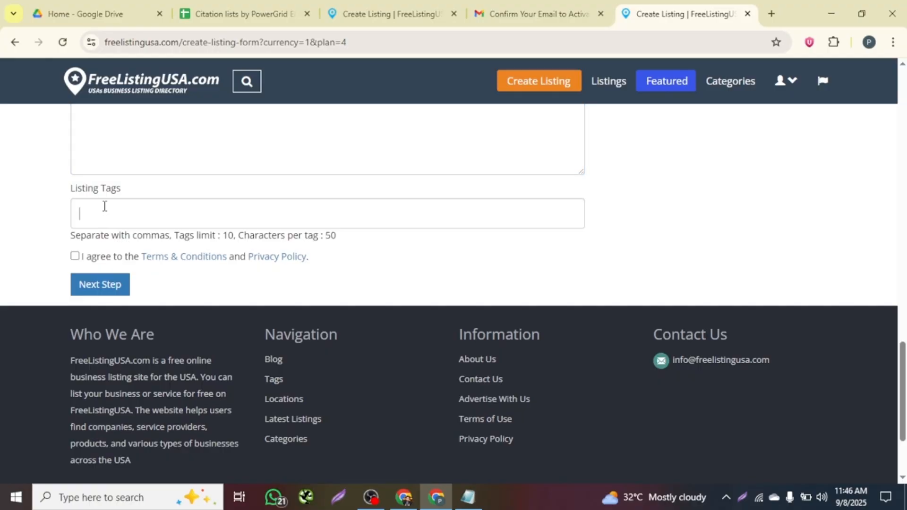
left_click(468, 497)
scroll(675, 239, "up", 5)
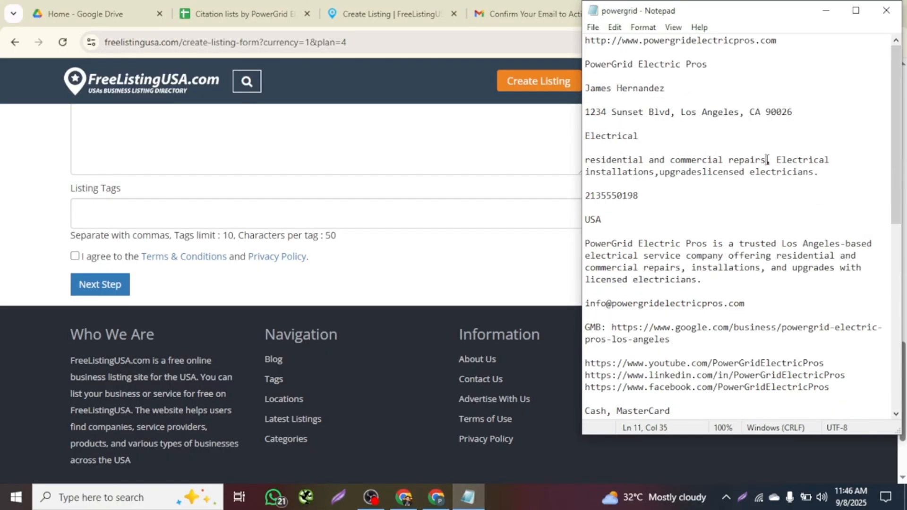
left_click_drag(767, 159, 586, 159)
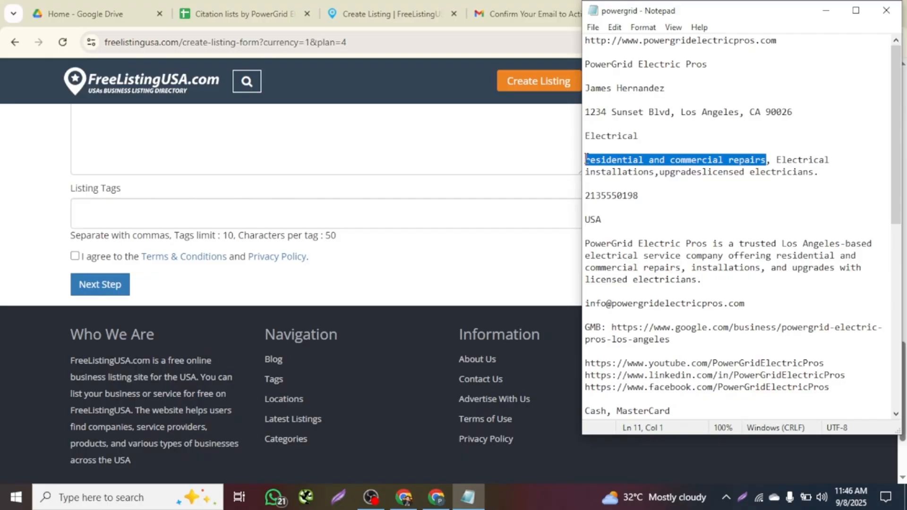
left_click(107, 213)
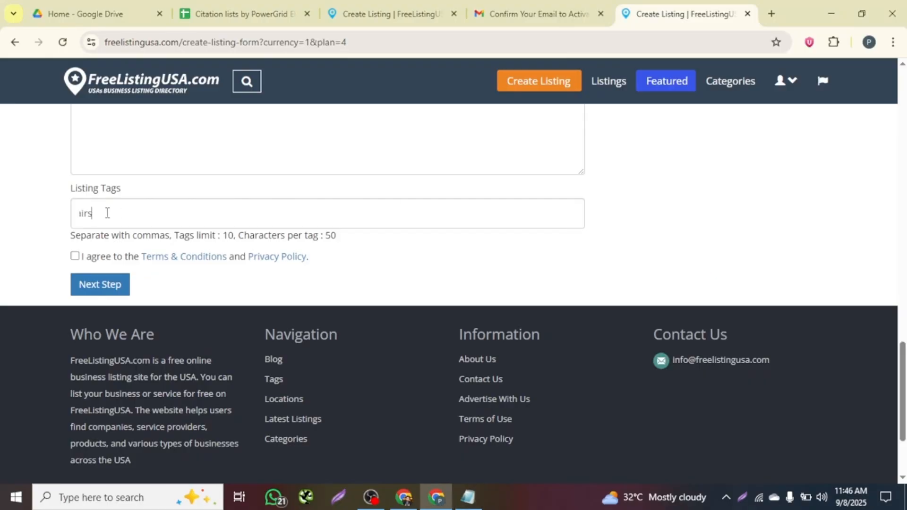
type(",")
left_click(467, 497)
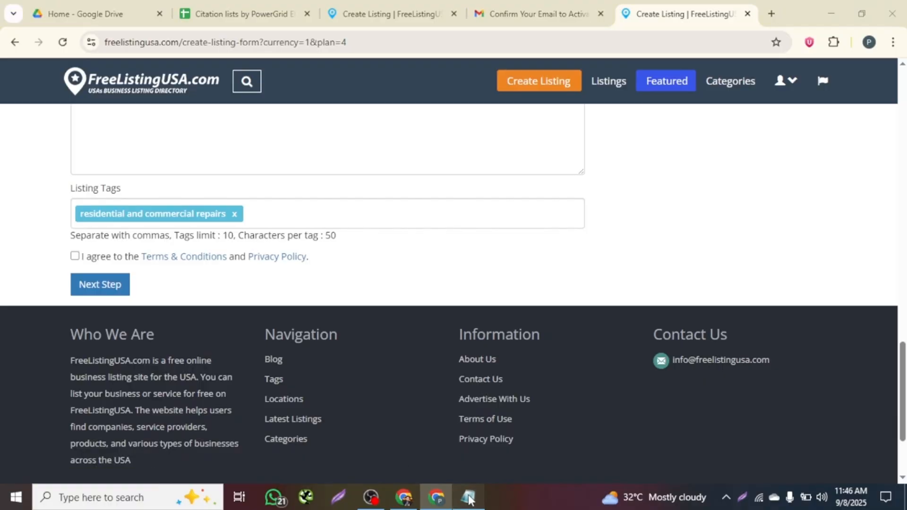
left_click_drag(775, 160, 656, 172)
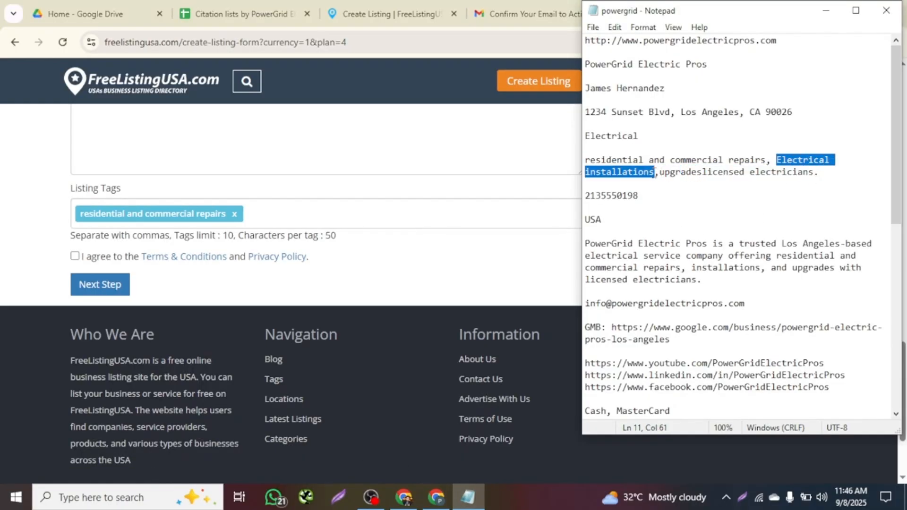
left_click(295, 218)
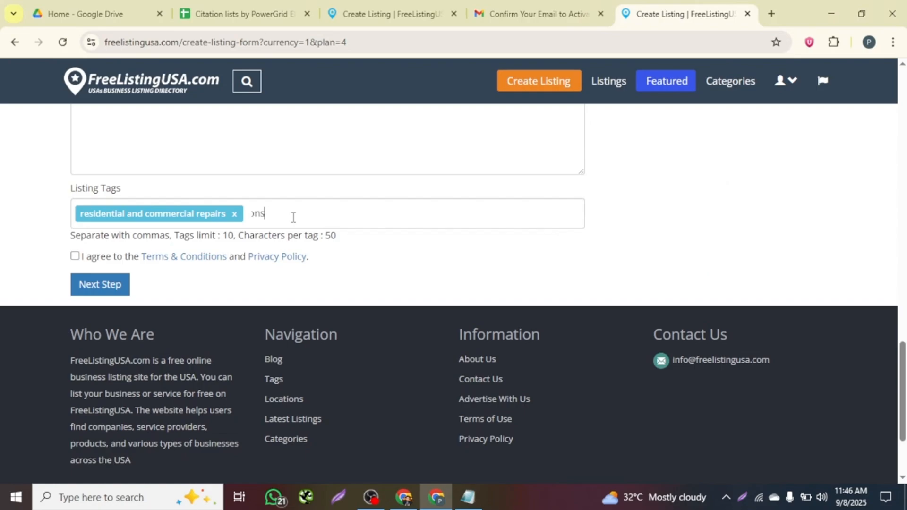
type(",")
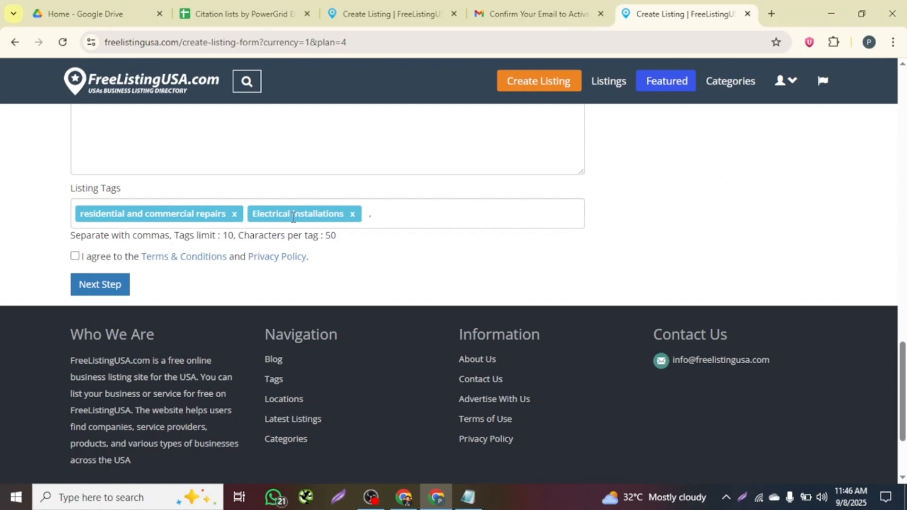
left_click(468, 497)
left_click_drag(660, 173, 814, 176)
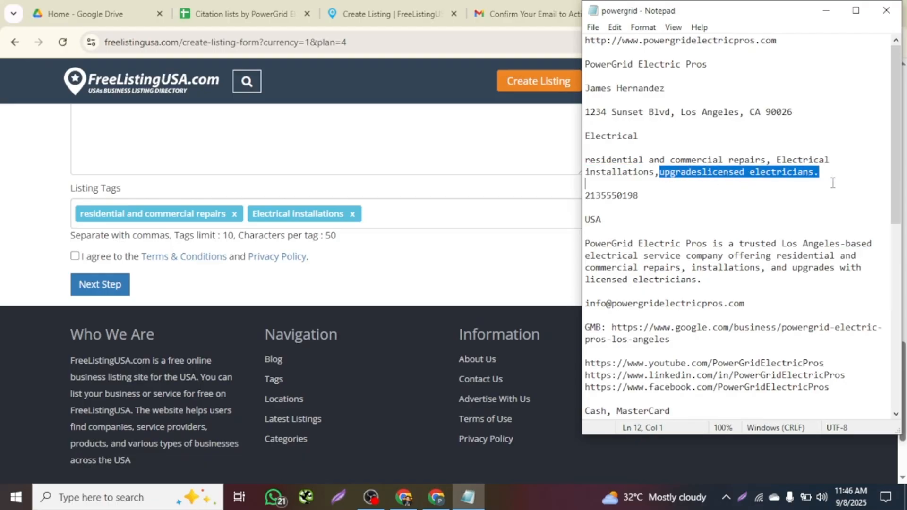
left_click(427, 213)
type(",")
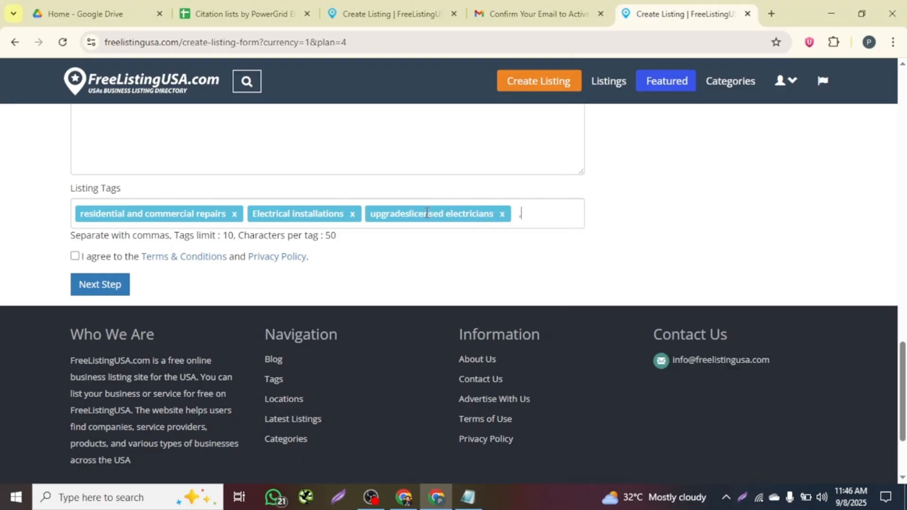
Agree to the terms and conditions and submit the listing.
left_click(75, 255)
scroll(189, 265, "down", 1)
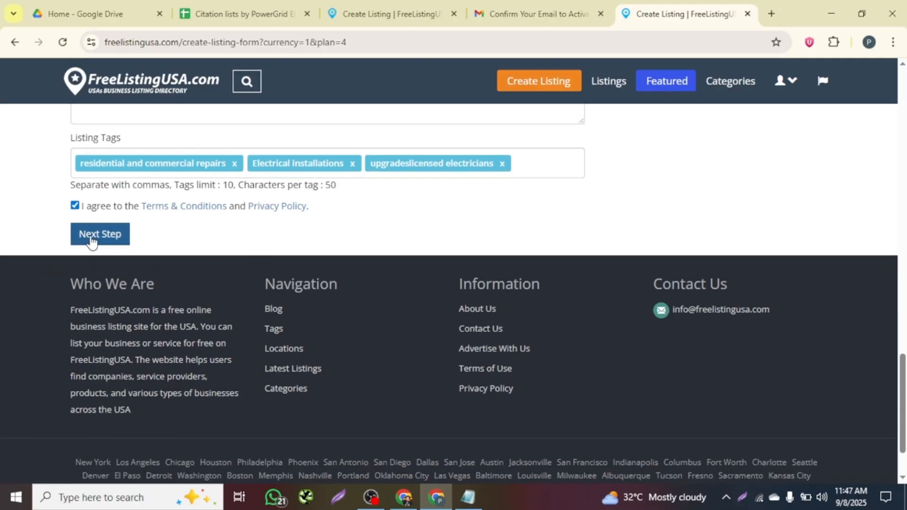
left_click(98, 235)
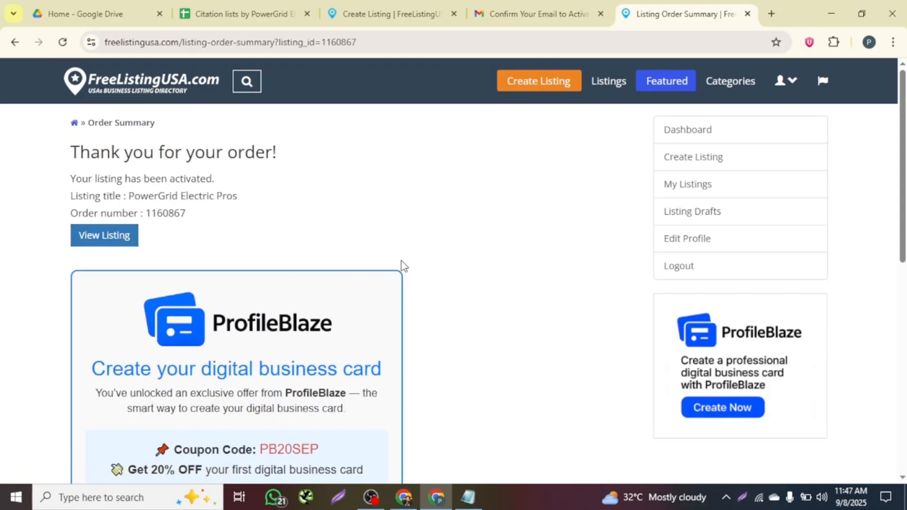
Review the order confirmation and open View Listing in a new tab.
scroll(402, 266, "down", 5)
scroll(366, 283, "up", 2)
scroll(373, 234, "up", 3)
left_click_drag(57, 141, 324, 154)
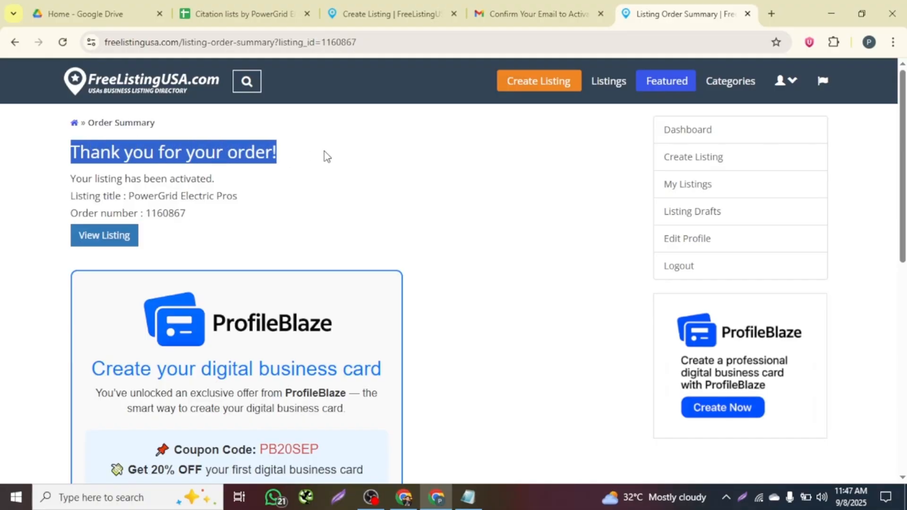
left_click_drag(61, 180, 150, 215)
left_click(75, 208)
left_click(188, 218)
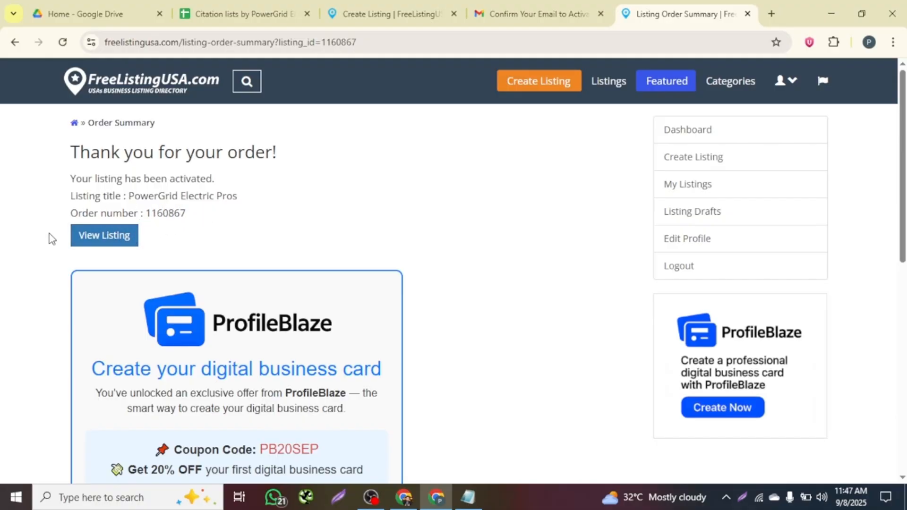
right_click(112, 236)
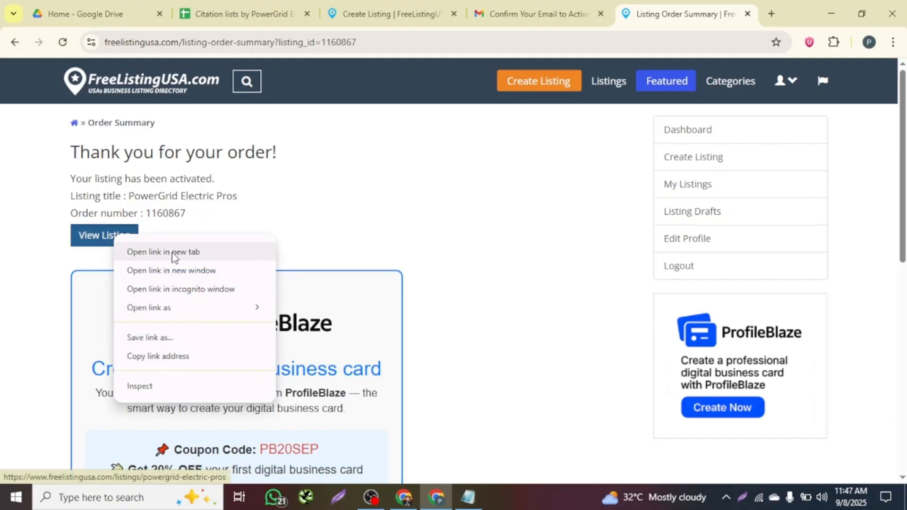
left_click(172, 253)
On the new listing tab, check the title, Electrician category, address, phone and website.
left_click(676, 13)
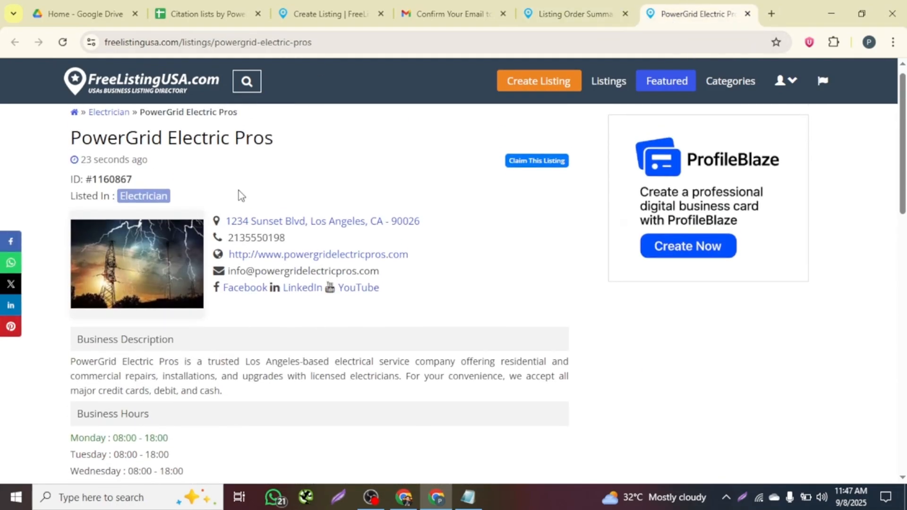
left_click_drag(66, 138, 270, 147)
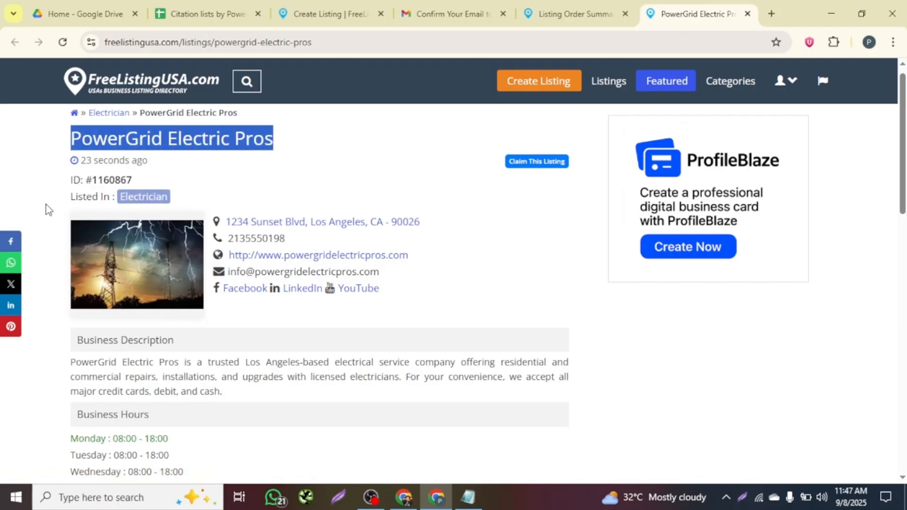
left_click_drag(46, 205, 403, 222)
left_click(177, 202)
left_click_drag(220, 239, 300, 255)
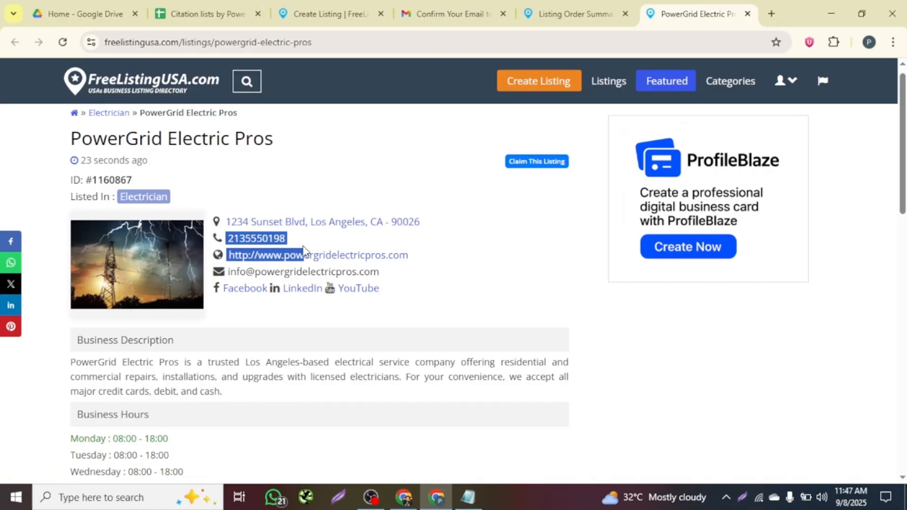
left_click(421, 265)
Check the description, the closed weekend hours and the listing's tags.
scroll(336, 298, "down", 3)
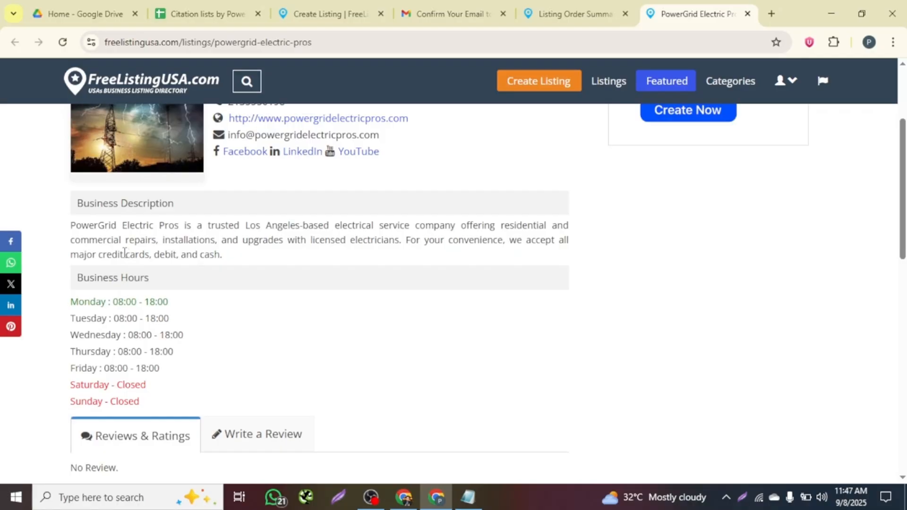
left_click_drag(124, 252, 228, 259)
left_click(229, 260)
scroll(113, 330, "down", 1)
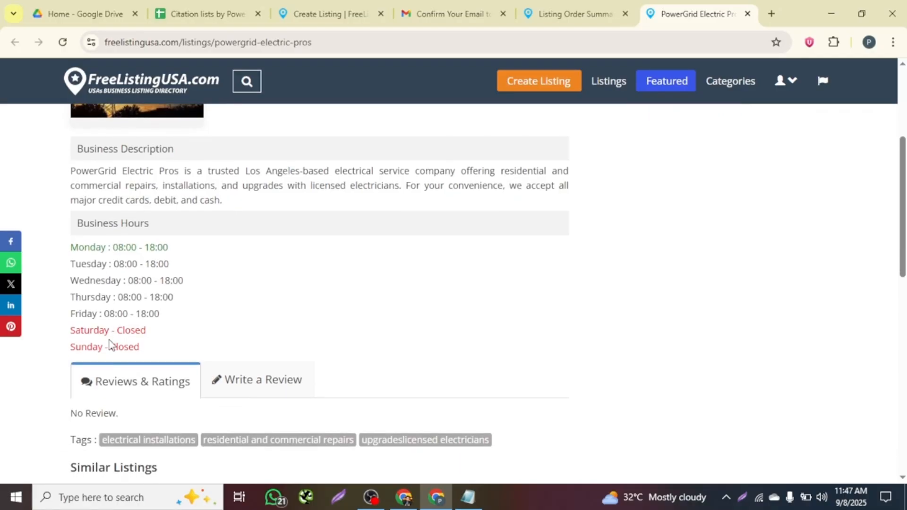
left_click_drag(60, 339, 154, 367)
left_click(245, 328)
scroll(223, 320, "down", 5)
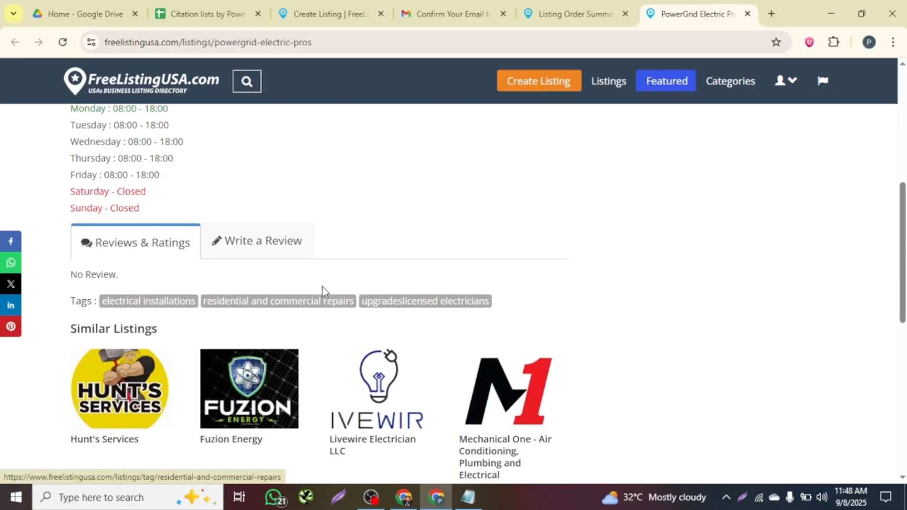
left_click_drag(66, 209, 141, 220)
Select the listing page's URL in the address bar and open the browser menu.
scroll(141, 220, "up", 10)
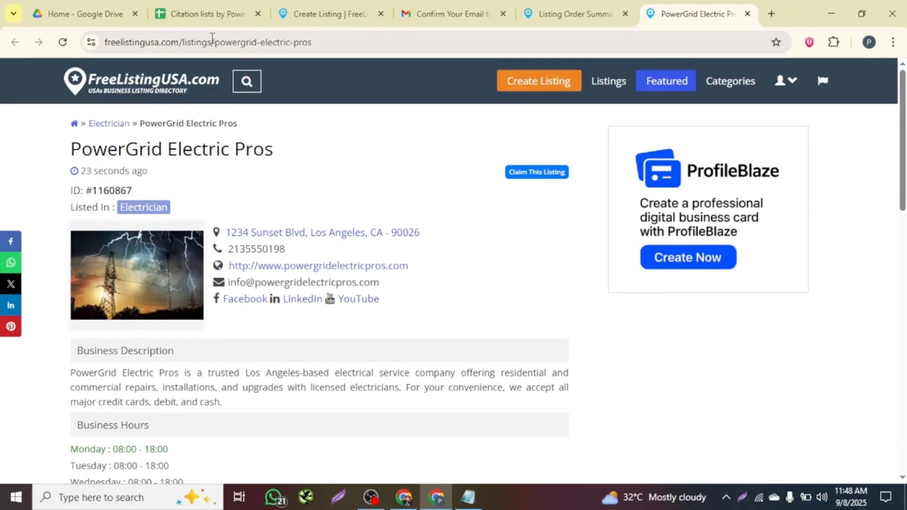
left_click(199, 42)
key("ctrl+c")
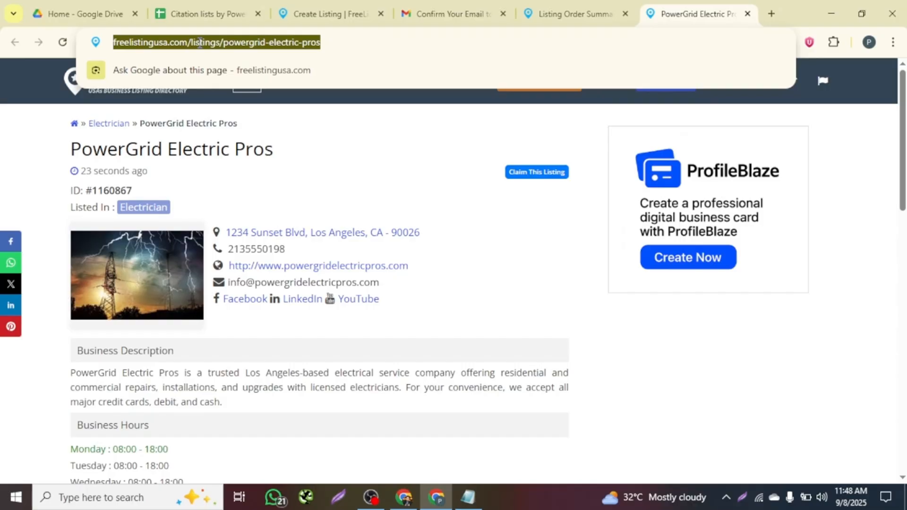
left_click(892, 42)
Load the pasted listing URL in an incognito window, close it, then return to Citation lists.
left_click(730, 144)
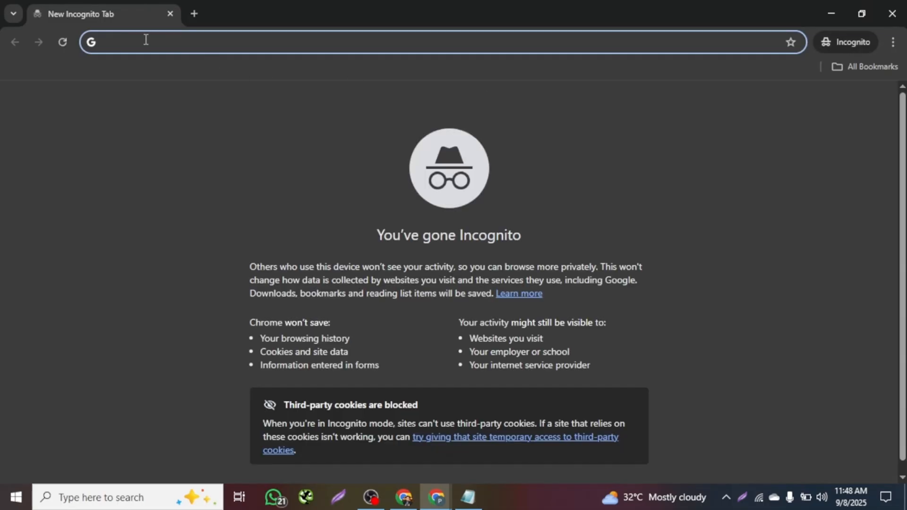
key("ctrl+v")
key("Return")
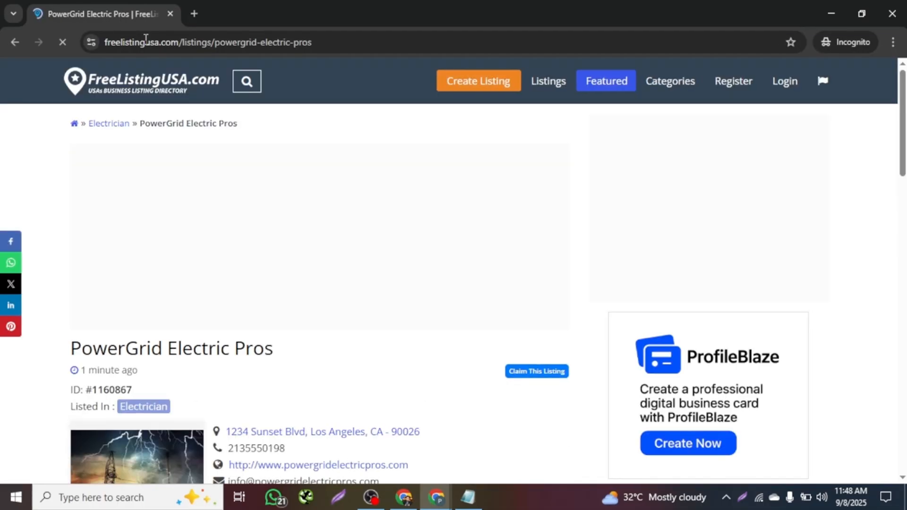
scroll(302, 347, "down", 5)
scroll(206, 160, "up", 2)
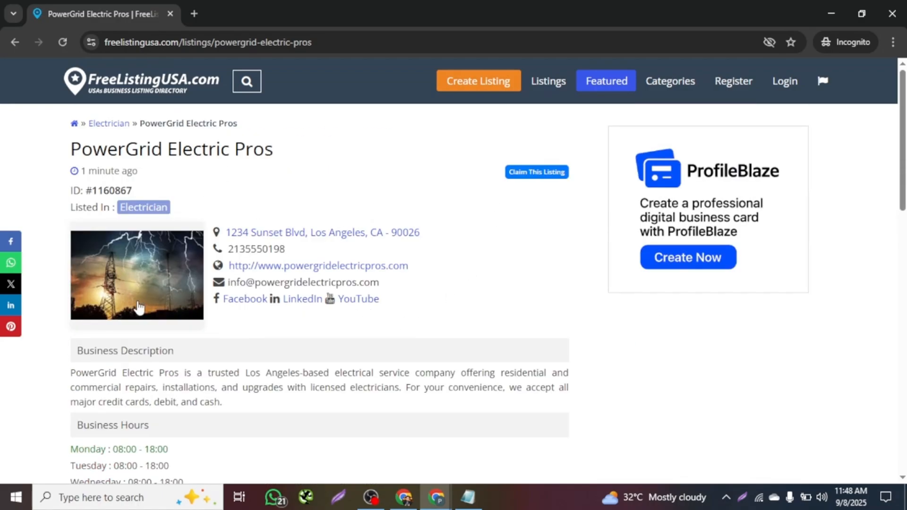
left_click(892, 13)
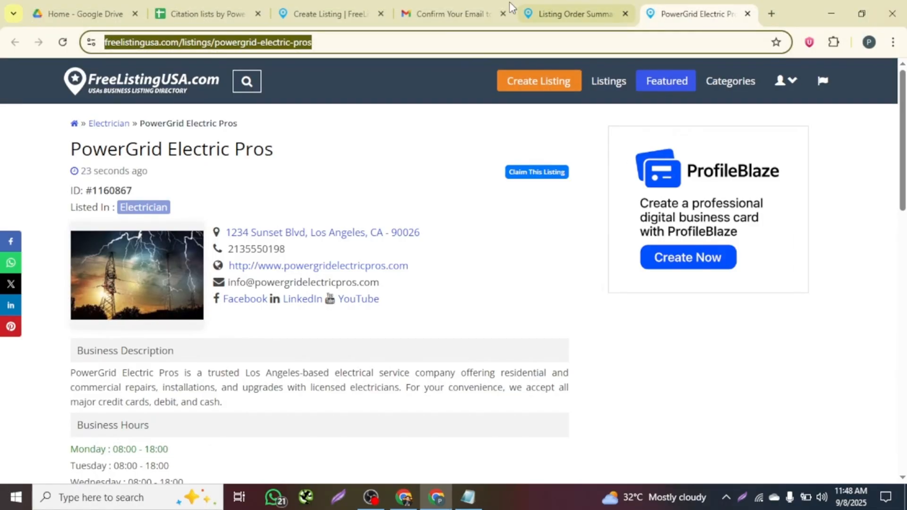
left_click(216, 2)
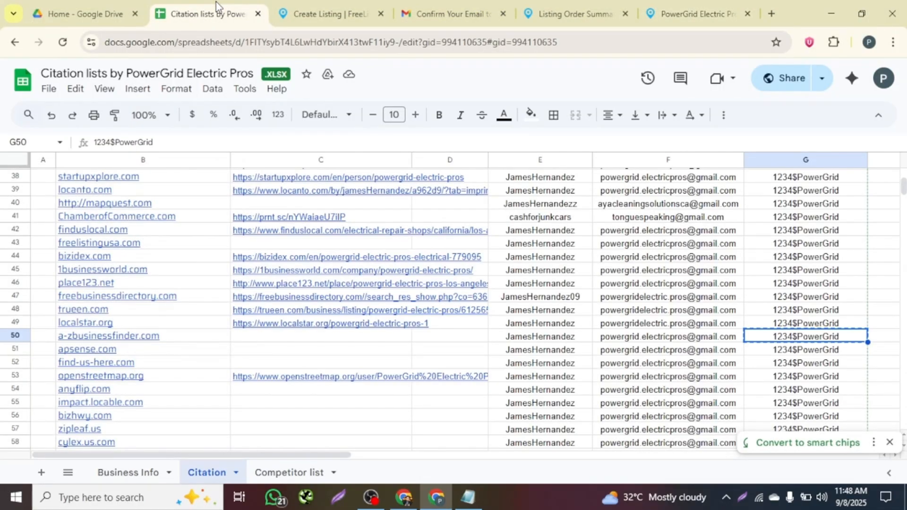